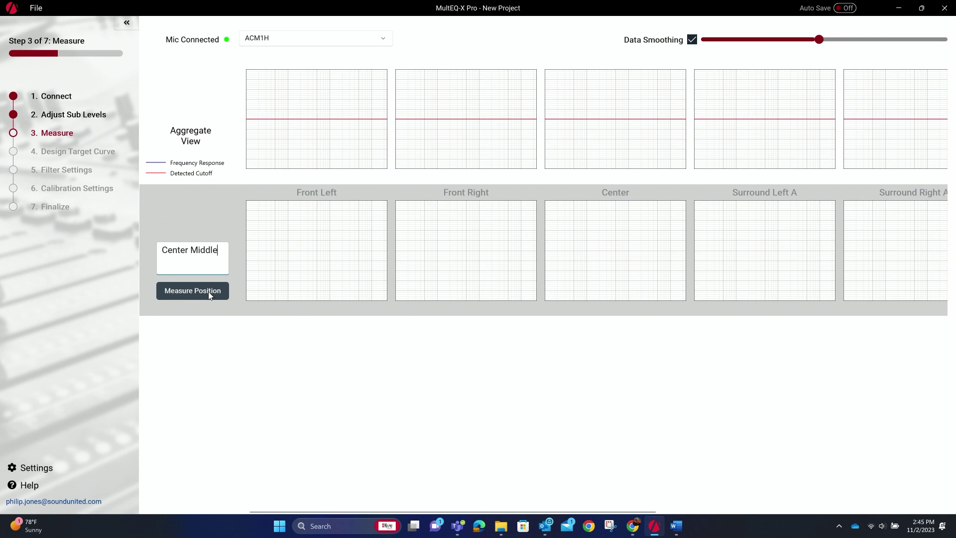
Measure the Center Middle position, check its channel responses, and name the second measurement position "Right MIddle".
{"action": "left_click", "coordinate": [209, 294]}
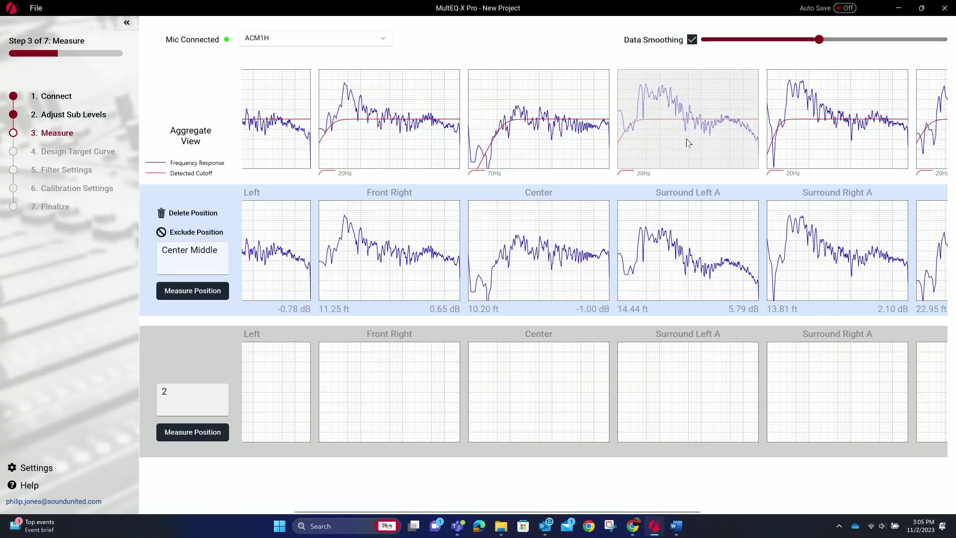
{"action": "scroll", "coordinate": [687, 143], "scroll_direction": "right", "scroll_amount": 3}
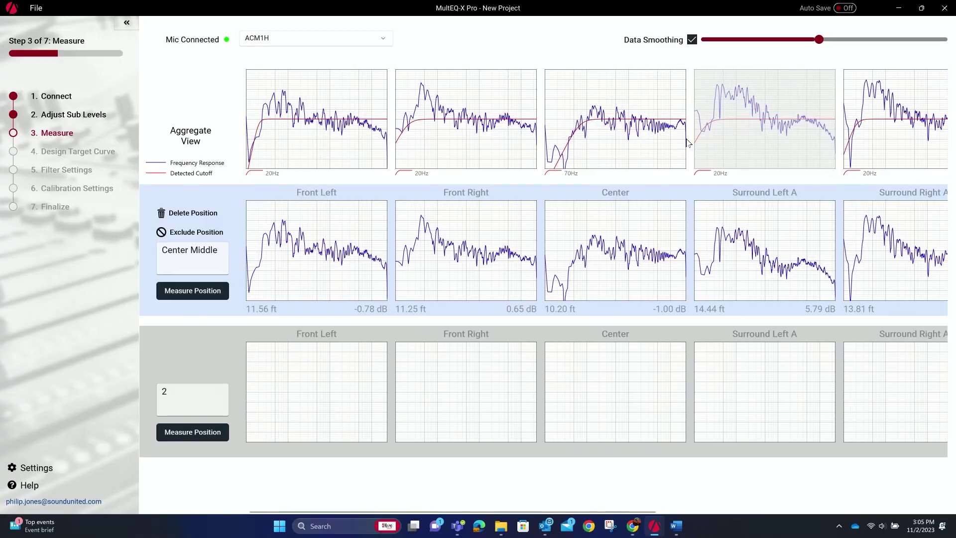
{"action": "scroll", "coordinate": [687, 143], "scroll_direction": "right", "scroll_amount": 5}
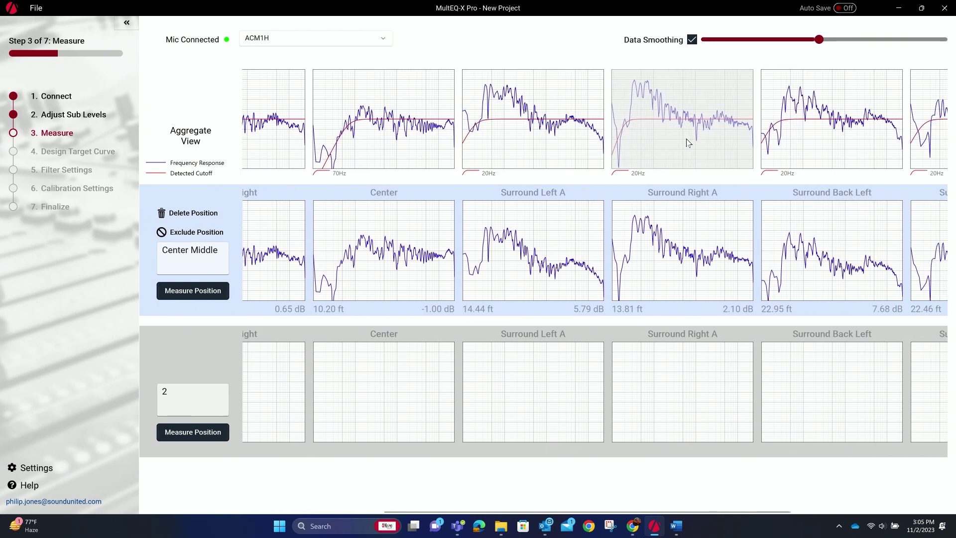
{"action": "scroll", "coordinate": [687, 143], "scroll_direction": "right", "scroll_amount": 1}
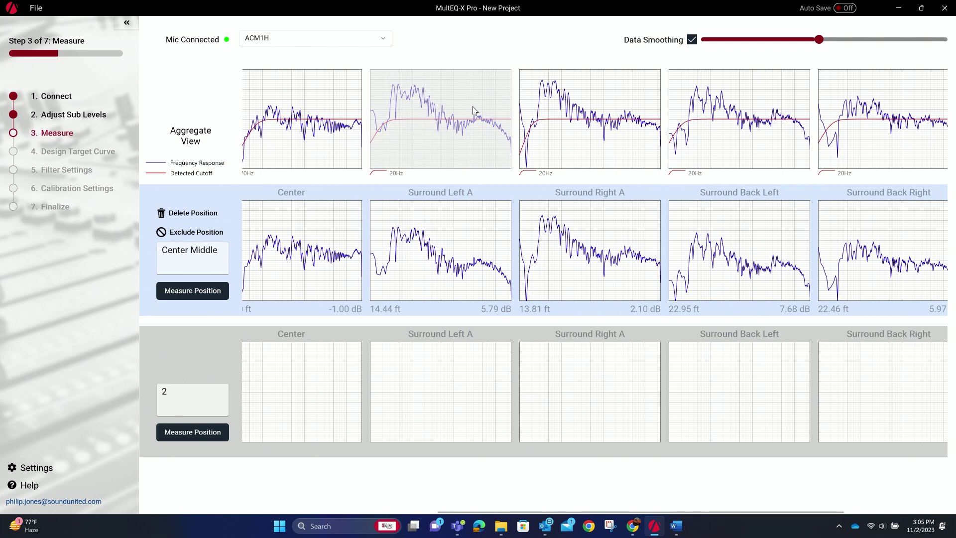
{"action": "scroll", "coordinate": [367, 403], "scroll_direction": "left", "scroll_amount": 5}
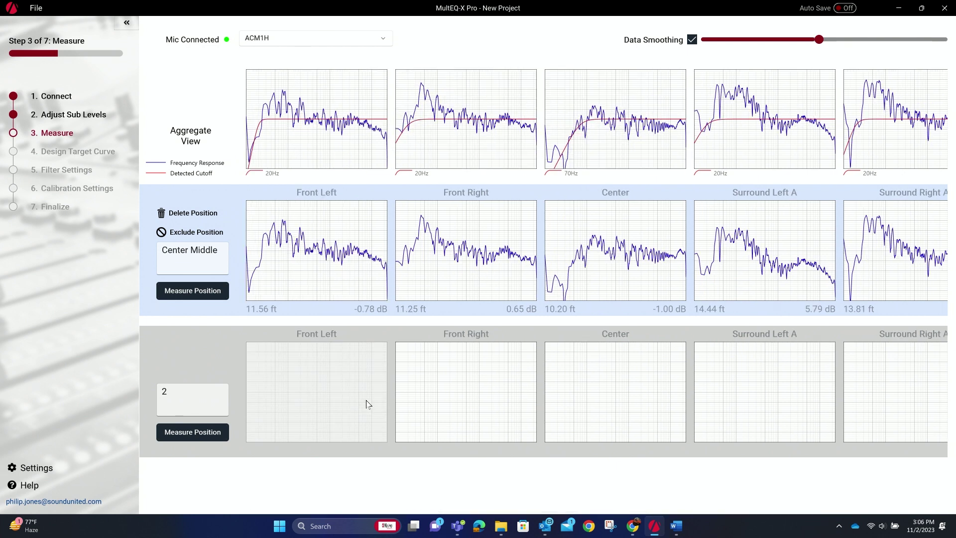
{"action": "type", "text": "Right MIddle"}
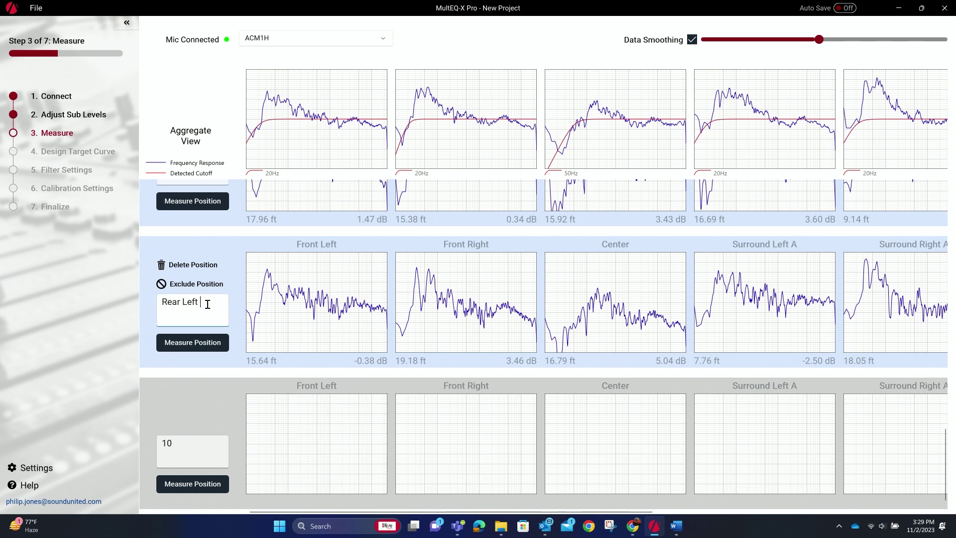
Review the frequency responses of all measured positions, from Center Middle through the front positions, across the speaker and subwoofer channels.
{"action": "scroll", "coordinate": [209, 311], "scroll_direction": "up", "scroll_amount": 15}
{"action": "scroll", "coordinate": [208, 307], "scroll_direction": "up", "scroll_amount": 10}
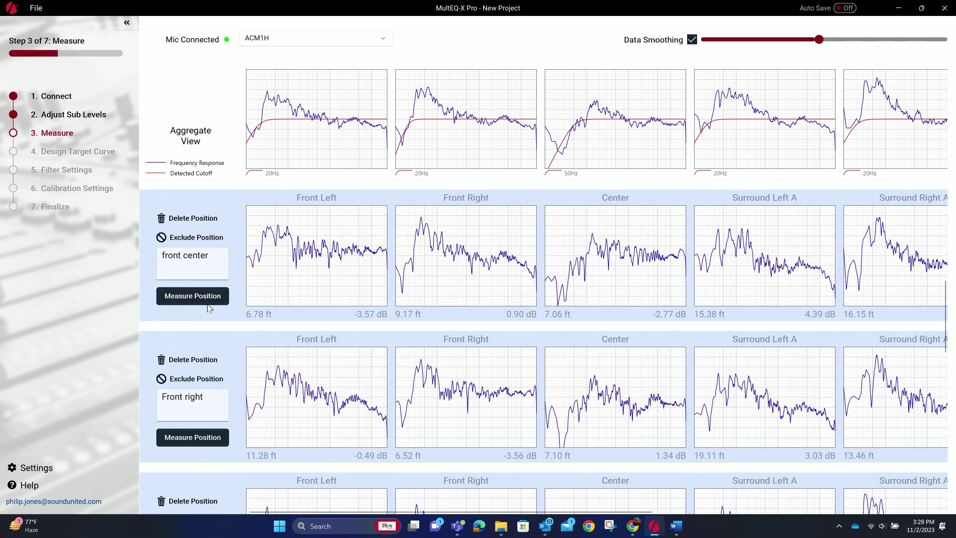
{"action": "scroll", "coordinate": [208, 308], "scroll_direction": "up", "scroll_amount": 2}
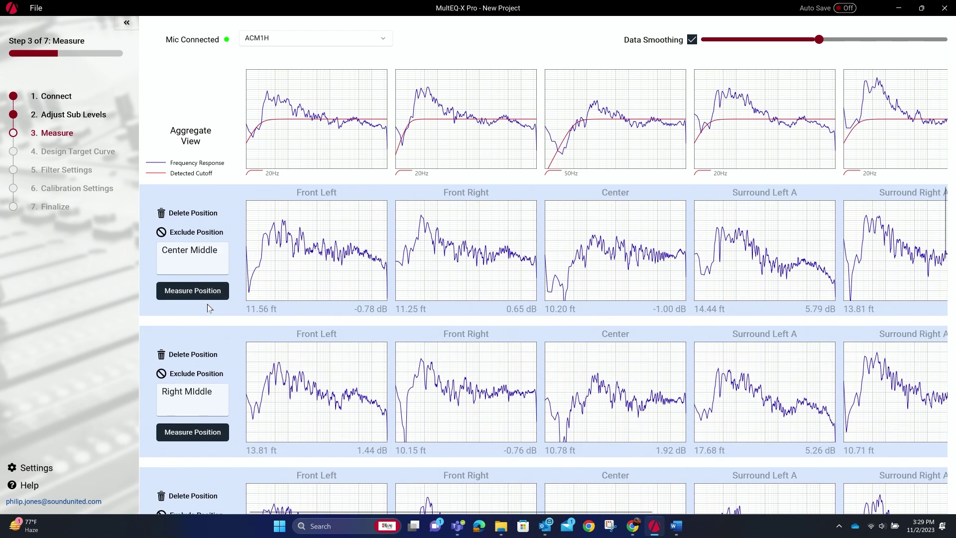
{"action": "scroll", "coordinate": [208, 308], "scroll_direction": "down", "scroll_amount": 6}
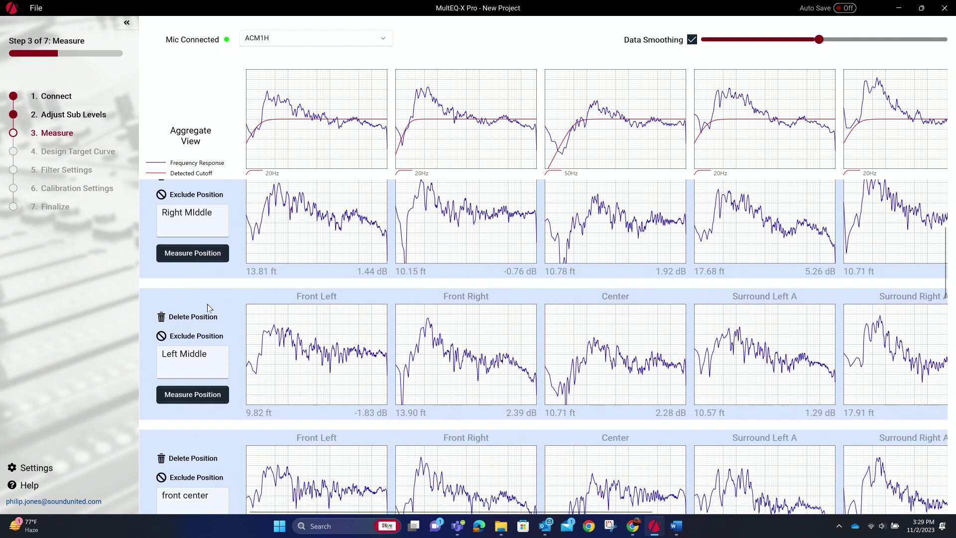
{"action": "scroll", "coordinate": [207, 304], "scroll_direction": "down", "scroll_amount": 2}
{"action": "scroll", "coordinate": [208, 308], "scroll_direction": "down", "scroll_amount": 3}
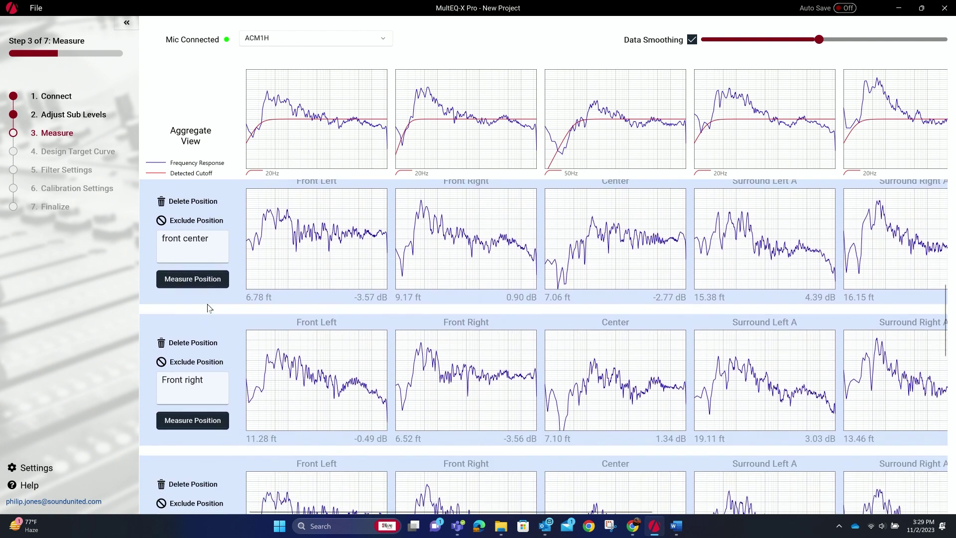
{"action": "scroll", "coordinate": [208, 308], "scroll_direction": "down", "scroll_amount": 1}
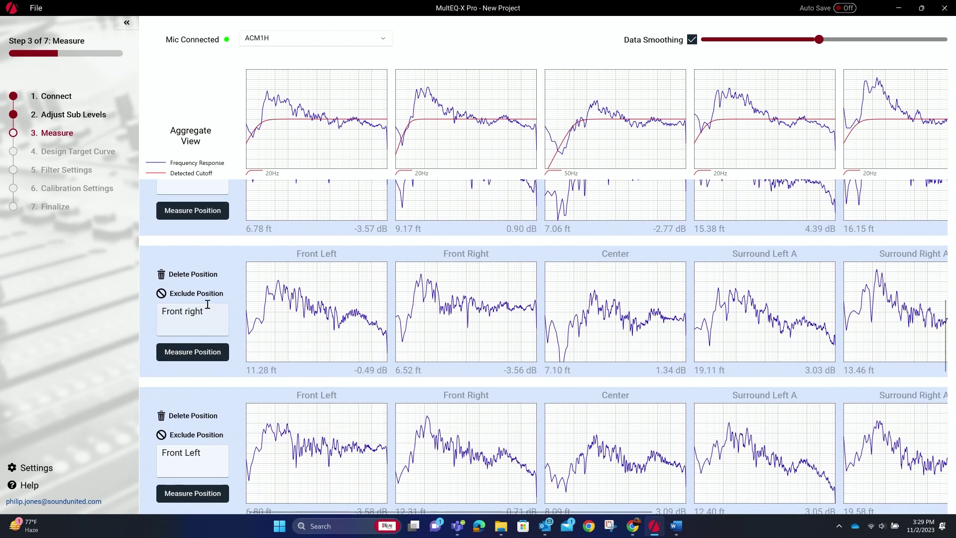
{"action": "scroll", "coordinate": [207, 304], "scroll_direction": "down", "scroll_amount": 1}
{"action": "scroll", "coordinate": [547, 306], "scroll_direction": "right", "scroll_amount": 5}
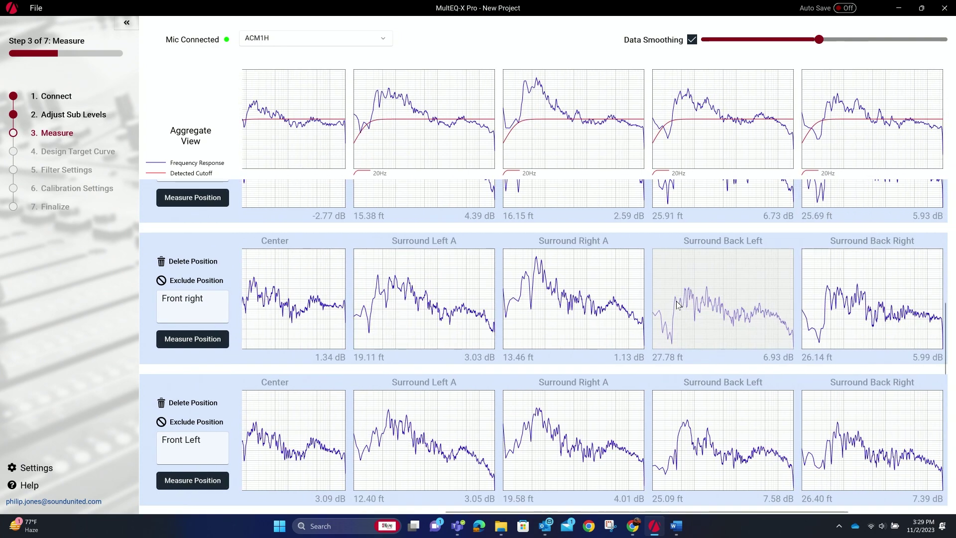
{"action": "scroll", "coordinate": [677, 304], "scroll_direction": "right", "scroll_amount": 2}
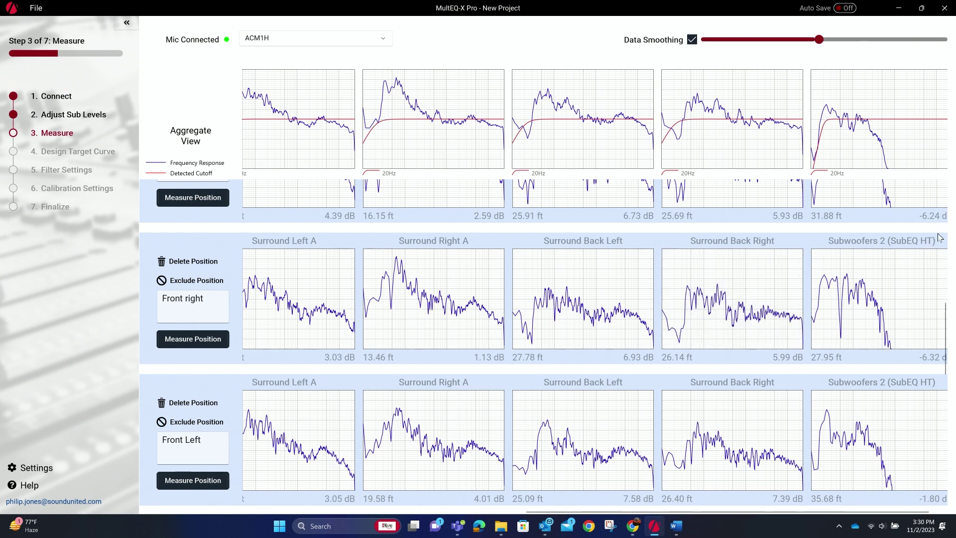
Inspect the Surround Right A measurement at the front center position in full view with slightly more data smoothing, and return to the overview.
{"action": "scroll", "coordinate": [939, 237], "scroll_direction": "up", "scroll_amount": 3}
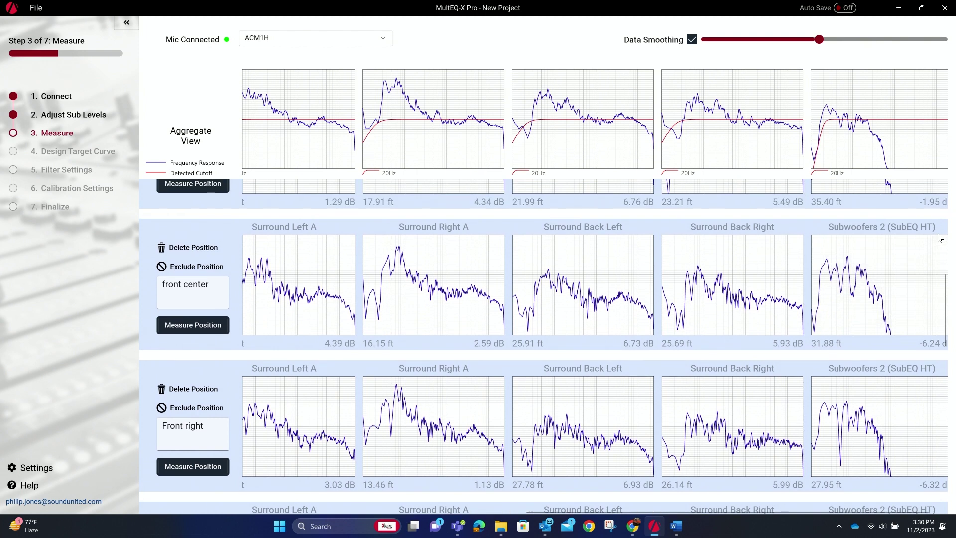
{"action": "left_click", "coordinate": [458, 290]}
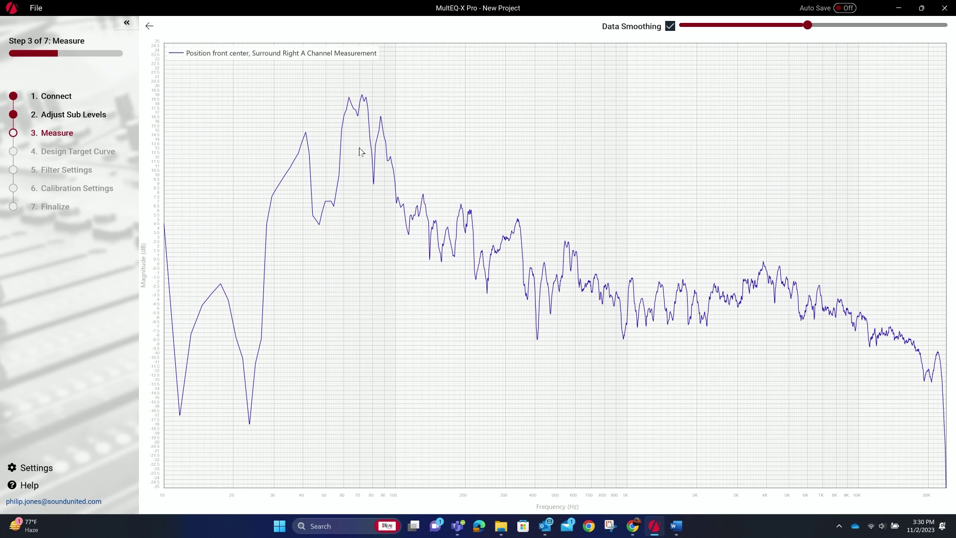
{"action": "left_click_drag", "start_coordinate": [807, 25], "coordinate": [835, 46]}
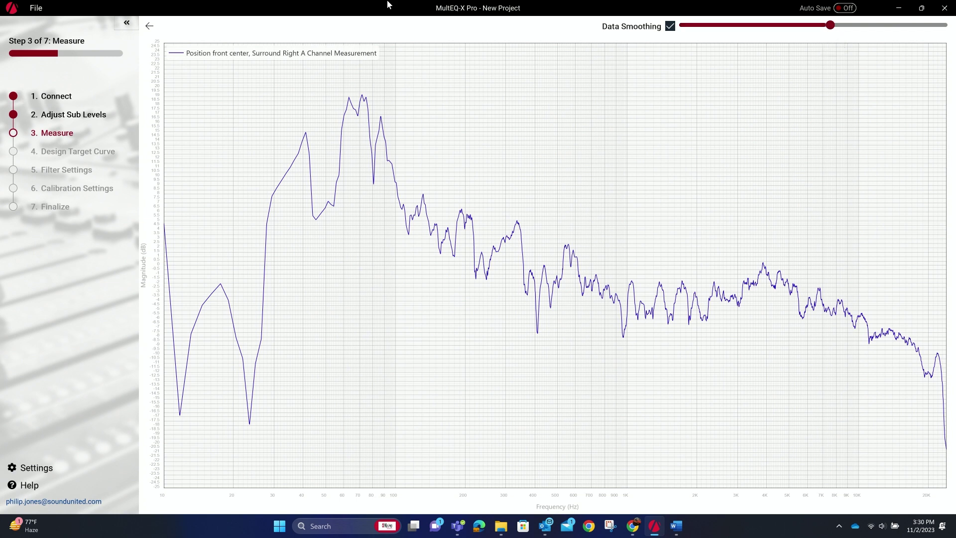
{"action": "left_click", "coordinate": [150, 27]}
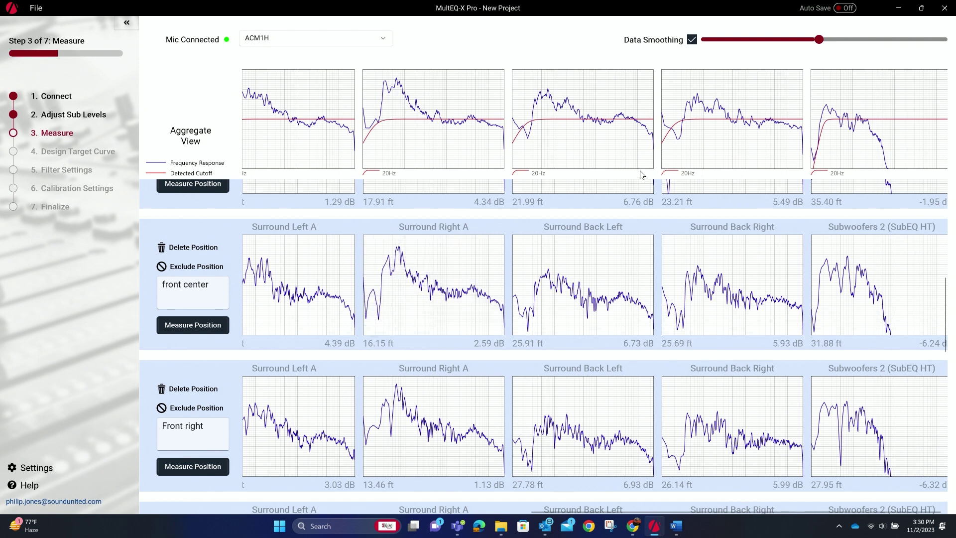
Inspect the Front Right channel's aggregate response in full view with the data smoothing raised close to maximum.
{"action": "scroll", "coordinate": [641, 175], "scroll_direction": "up", "scroll_amount": 6}
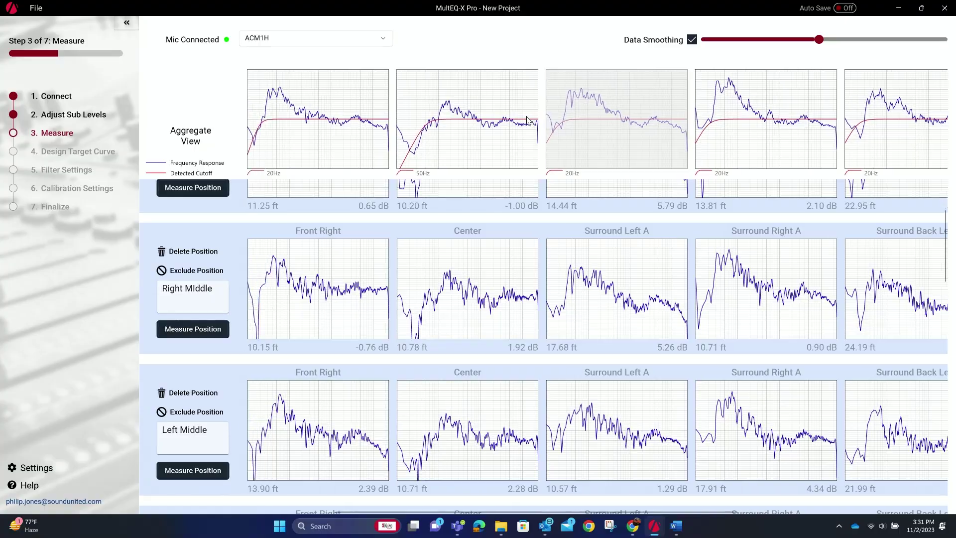
{"action": "scroll", "coordinate": [528, 119], "scroll_direction": "left", "scroll_amount": 3}
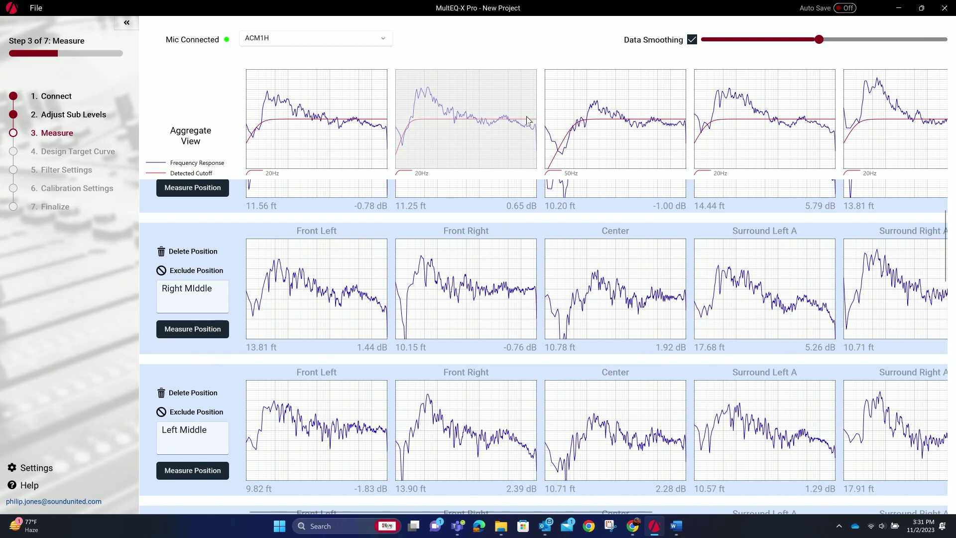
{"action": "left_click", "coordinate": [434, 101]}
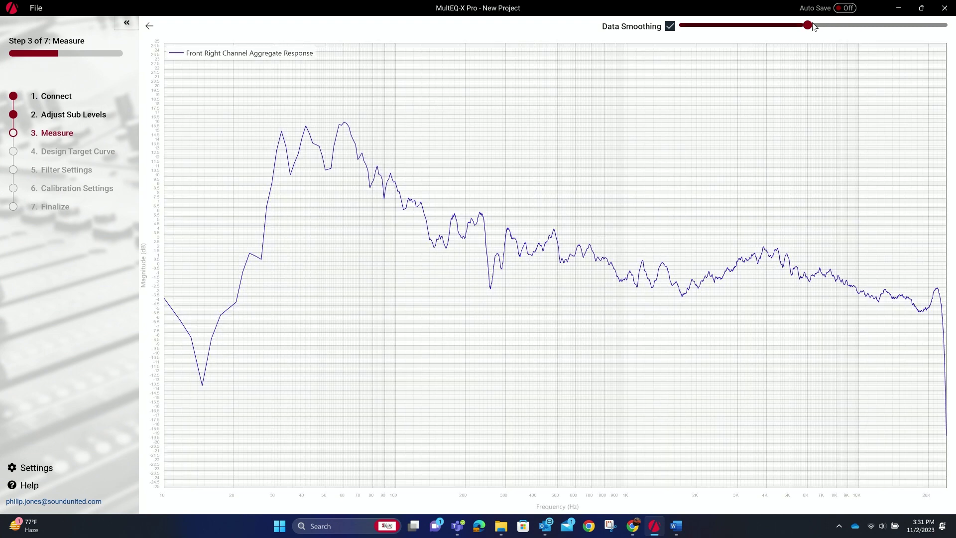
{"action": "left_click_drag", "start_coordinate": [807, 25], "coordinate": [919, 39]}
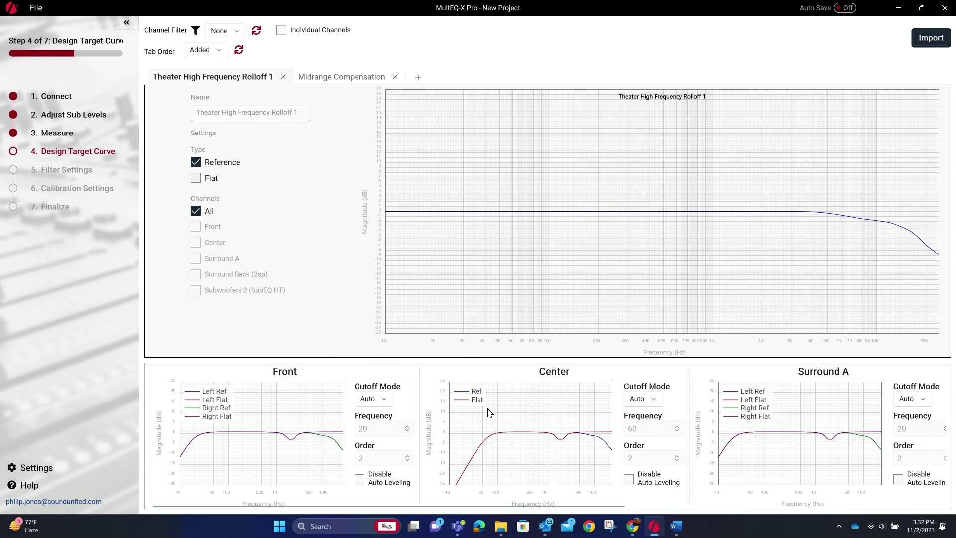
Review the target curves and cutoff settings of every channel group, from Front through Subwoofers 2 (SubEQ HT).
{"action": "scroll", "coordinate": [538, 395], "scroll_direction": "right", "scroll_amount": 2}
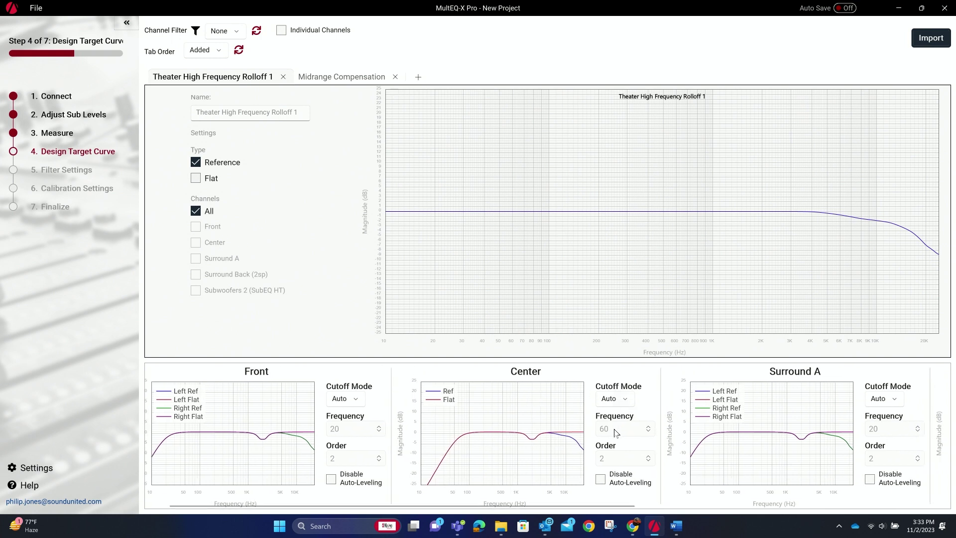
{"action": "scroll", "coordinate": [615, 432], "scroll_direction": "left", "scroll_amount": 3}
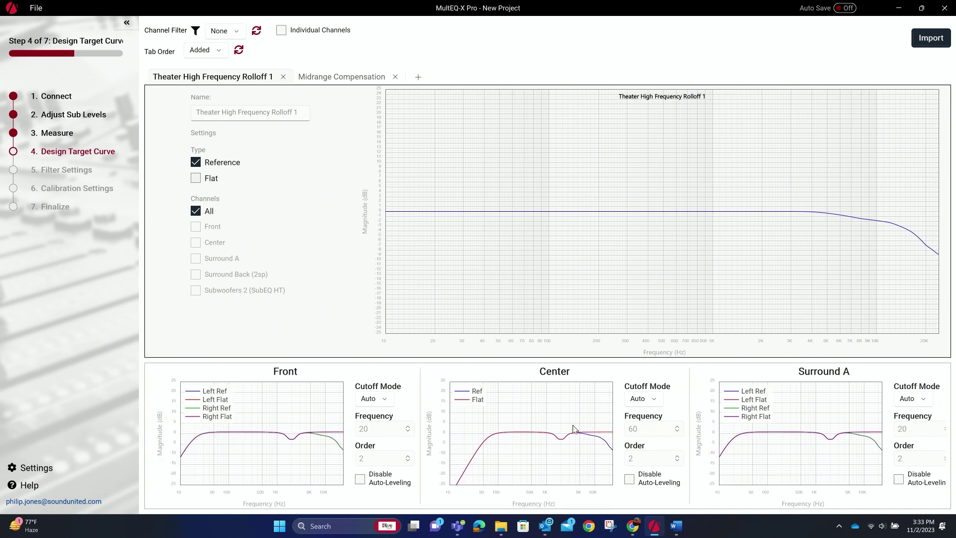
{"action": "scroll", "coordinate": [558, 433], "scroll_direction": "right", "scroll_amount": 5}
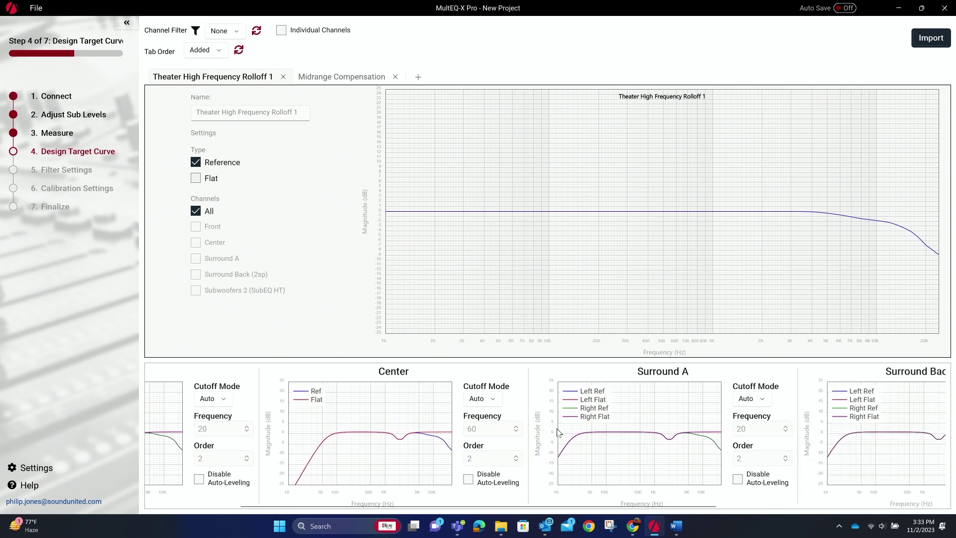
{"action": "scroll", "coordinate": [643, 416], "scroll_direction": "right", "scroll_amount": 5}
{"action": "scroll", "coordinate": [643, 415], "scroll_direction": "right", "scroll_amount": 4}
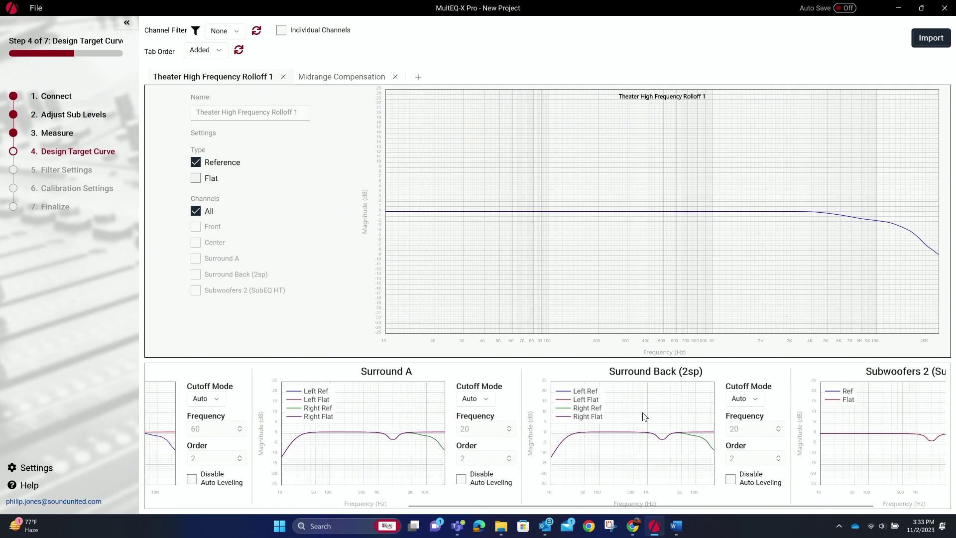
{"action": "scroll", "coordinate": [699, 409], "scroll_direction": "right", "scroll_amount": 4}
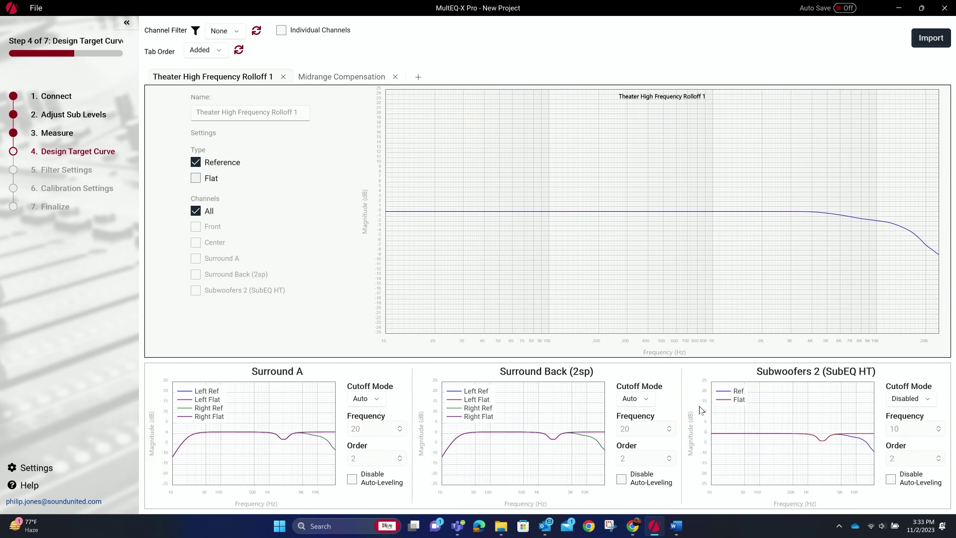
{"action": "scroll", "coordinate": [699, 409], "scroll_direction": "left", "scroll_amount": 3}
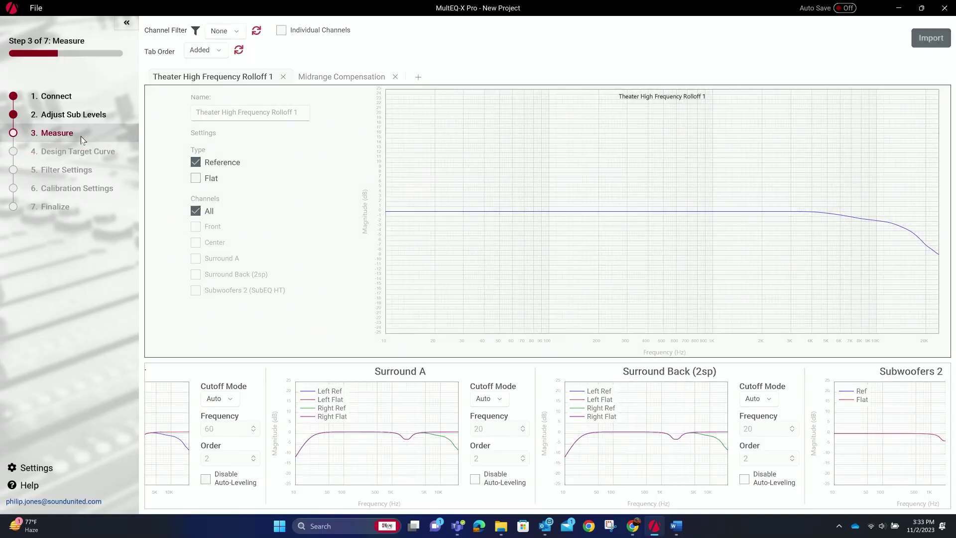
Return to the Measure stage and examine the aggregate responses and detected cutoffs from Front Left to Surround Back Left.
{"action": "left_click", "coordinate": [81, 136]}
{"action": "scroll", "coordinate": [668, 198], "scroll_direction": "right", "scroll_amount": 5}
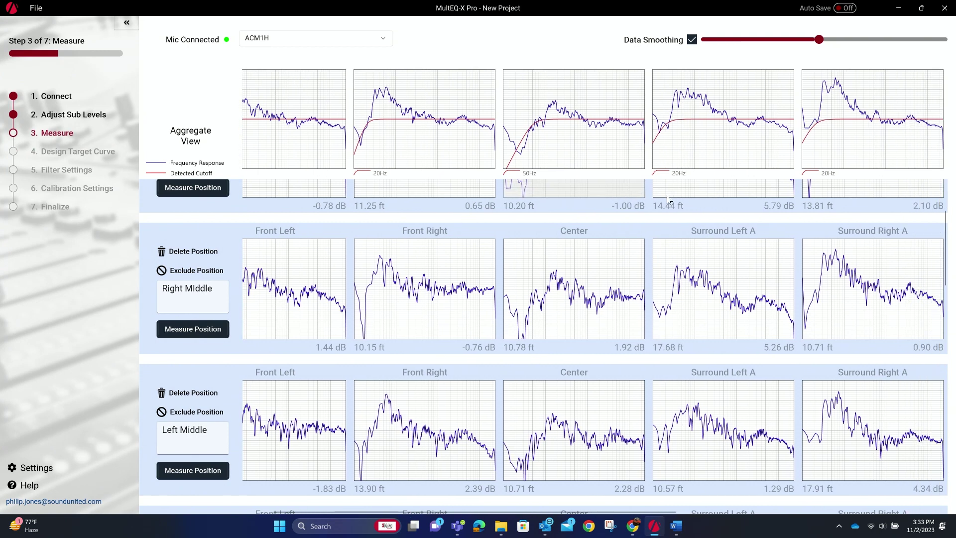
{"action": "scroll", "coordinate": [668, 198], "scroll_direction": "up", "scroll_amount": 2}
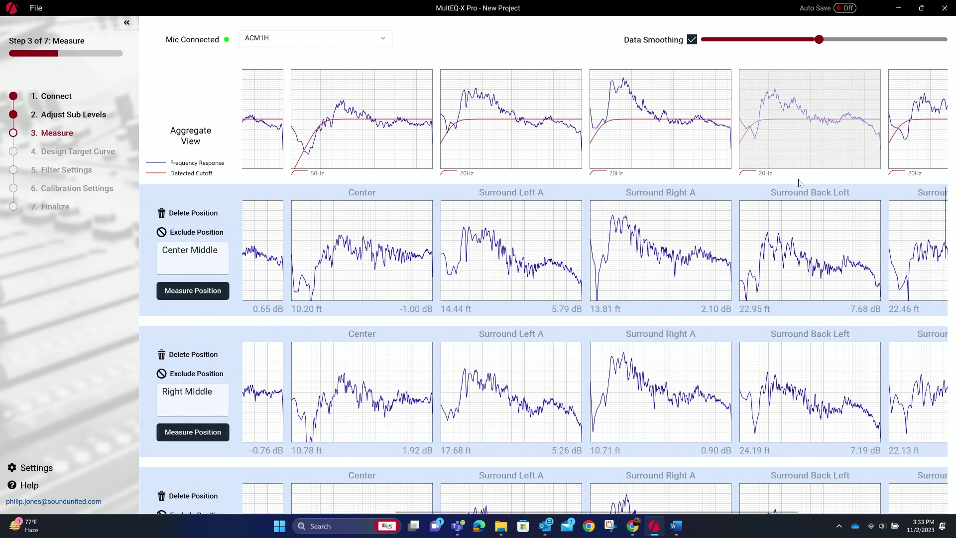
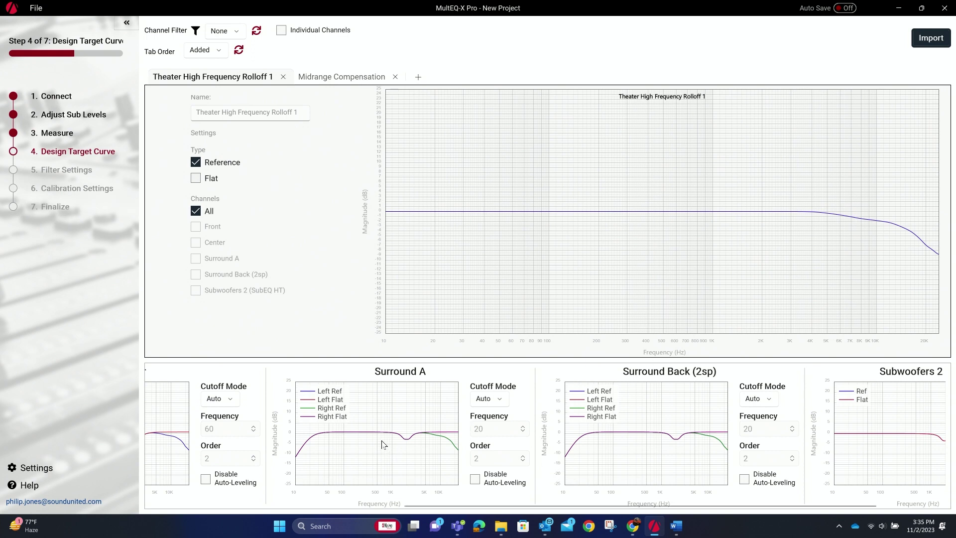
Set the Midrange Compensation target curve to apply to the Reference type only, with Flat turned off.
{"action": "scroll", "coordinate": [382, 444], "scroll_direction": "left", "scroll_amount": 5}
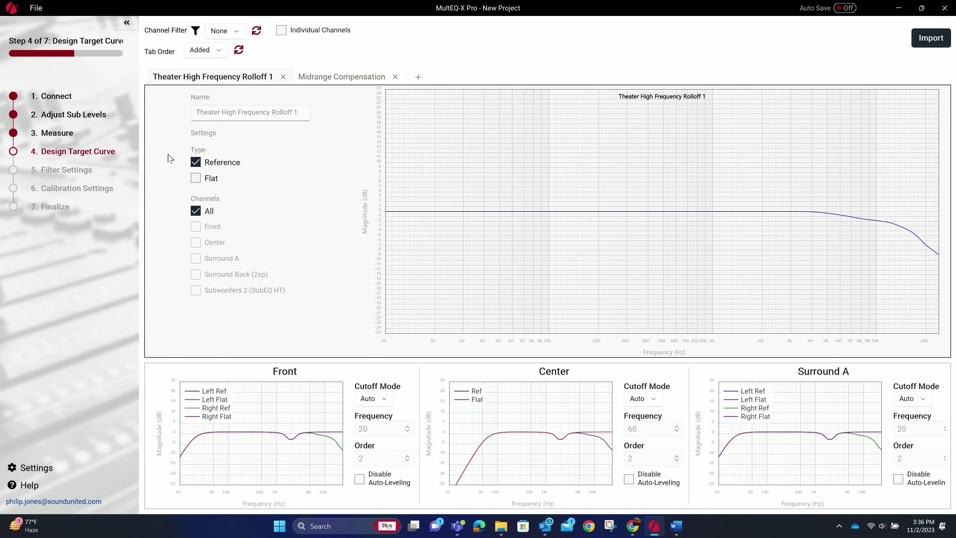
{"action": "left_click", "coordinate": [324, 77]}
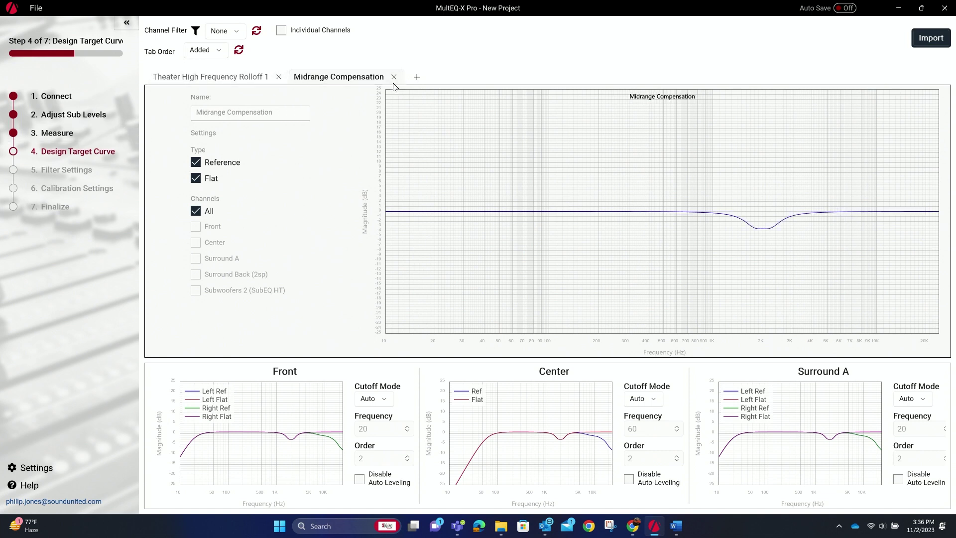
{"action": "left_click", "coordinate": [195, 162]}
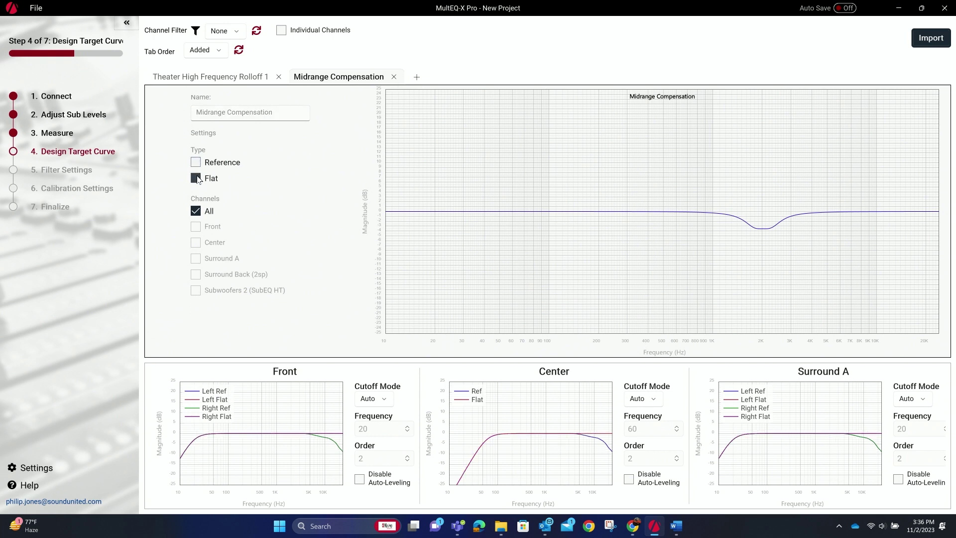
{"action": "left_click", "coordinate": [196, 179]}
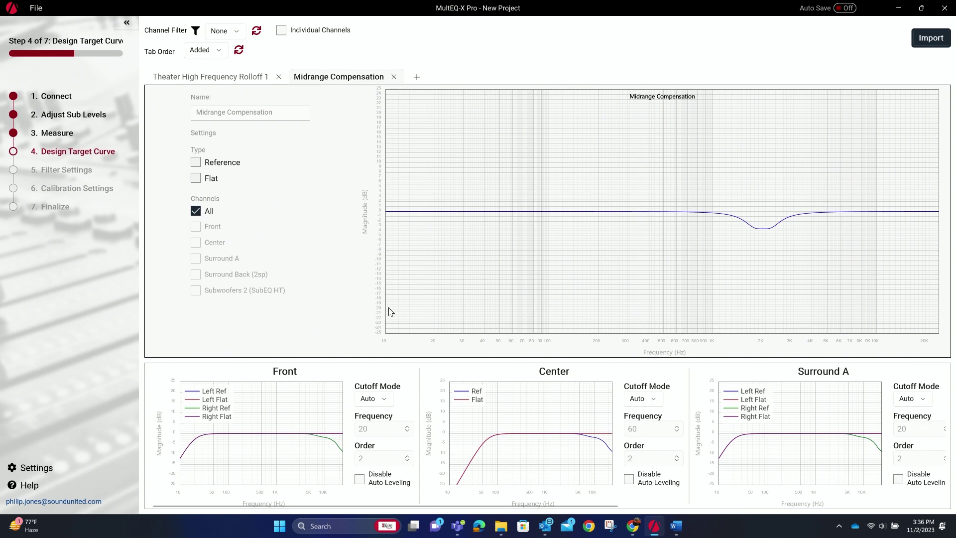
{"action": "left_click", "coordinate": [196, 162]}
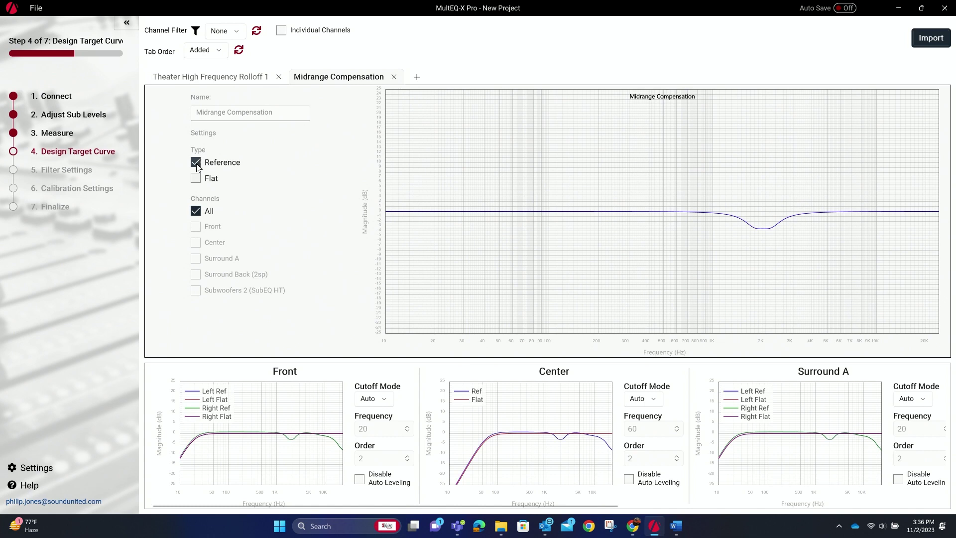
Turn the Flat type back on for the Midrange Compensation curve so that it applies to both Reference and Flat.
{"action": "left_click", "coordinate": [196, 178]}
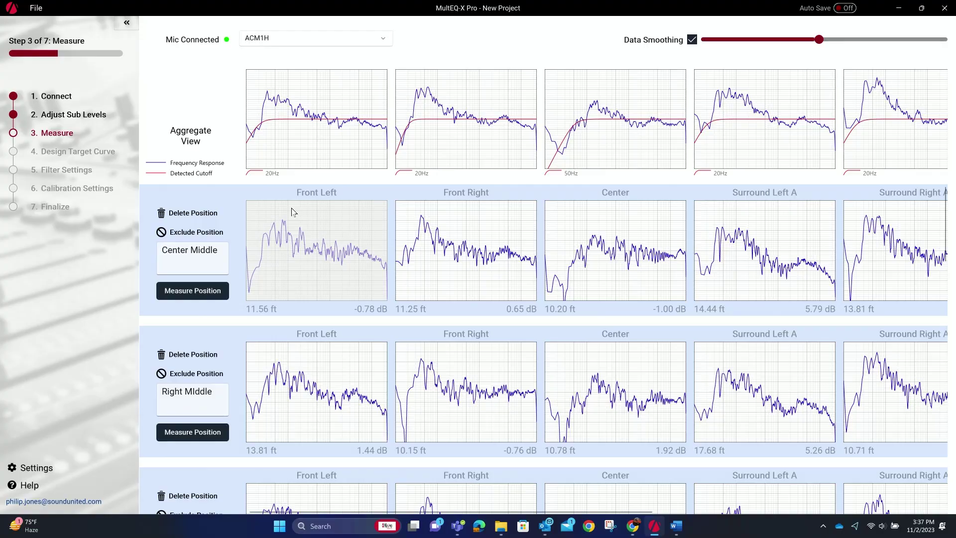
Inspect the Front Left measurement of the Right Middle position in full view with data smoothing raised to maximum.
{"action": "left_click", "coordinate": [334, 398]}
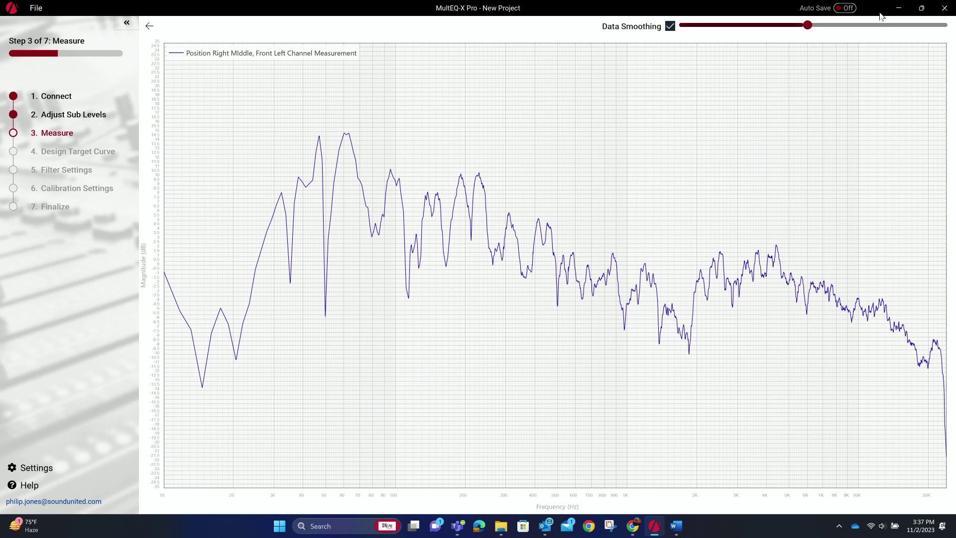
{"action": "left_click_drag", "start_coordinate": [806, 25], "coordinate": [937, 77]}
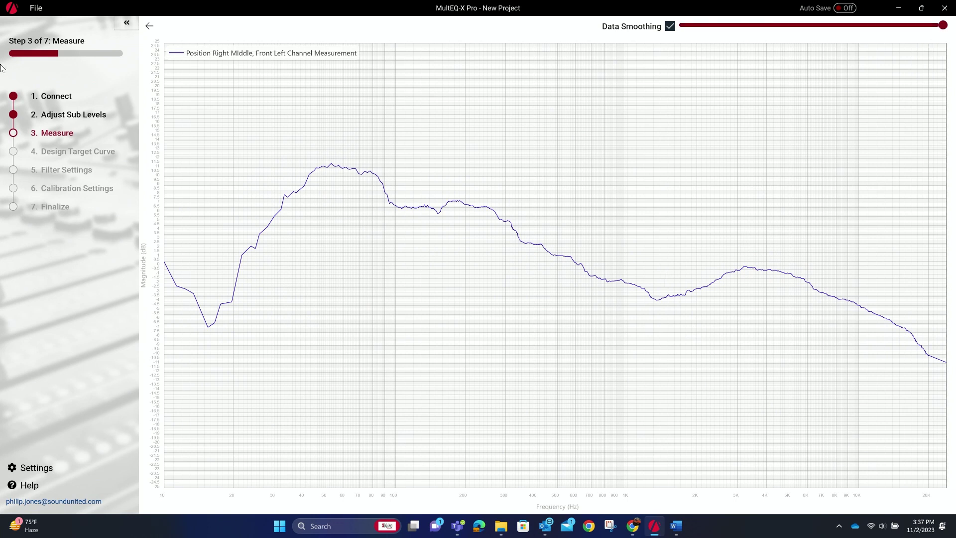
{"action": "left_click", "coordinate": [92, 151]}
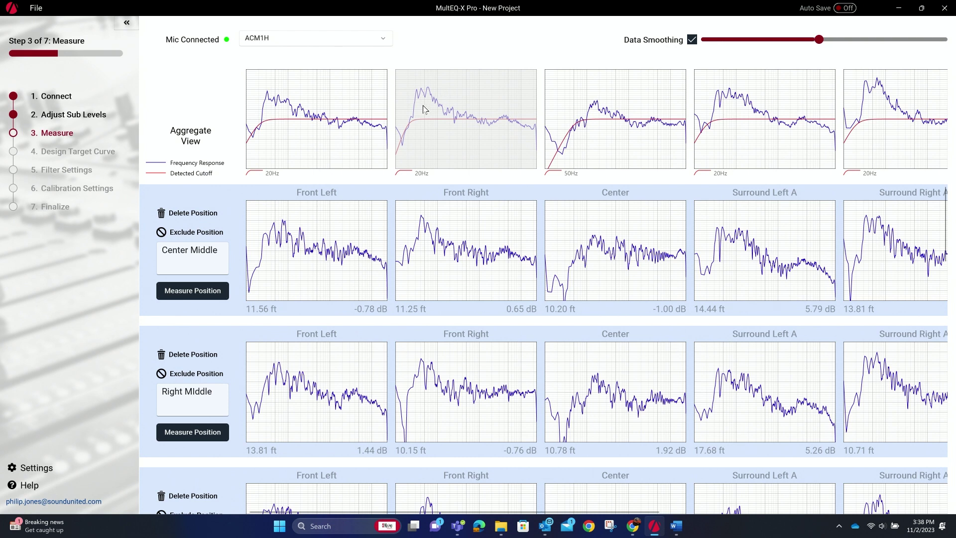
Add a Biquad / Parametric component to the target curve with a frequency of 40 Hz and a gain of 8 dB.
{"action": "left_click", "coordinate": [100, 154]}
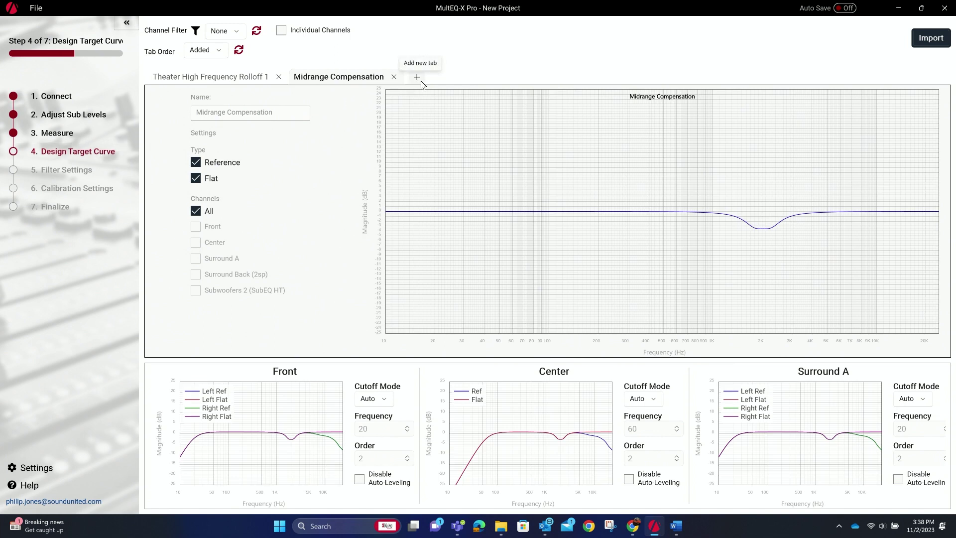
{"action": "left_click", "coordinate": [420, 81]}
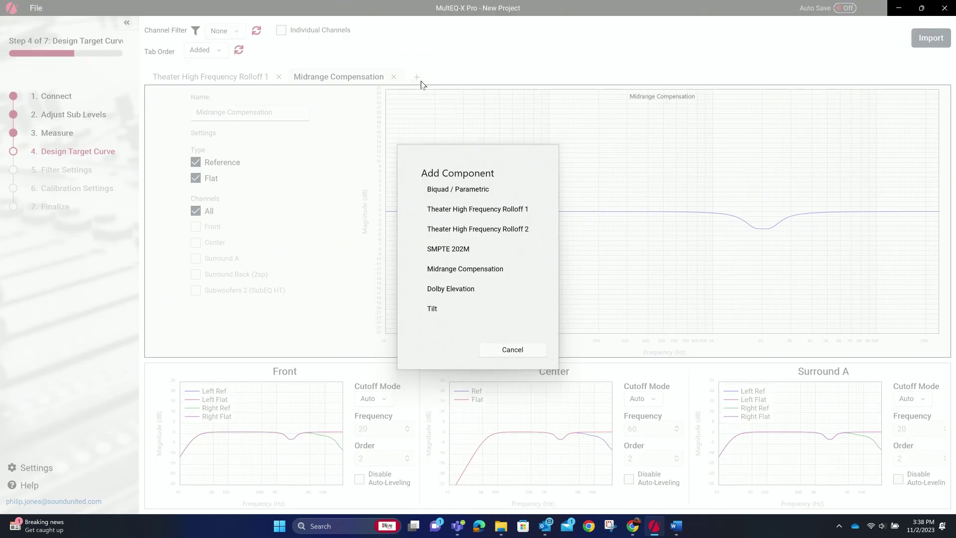
{"action": "left_click", "coordinate": [458, 192]}
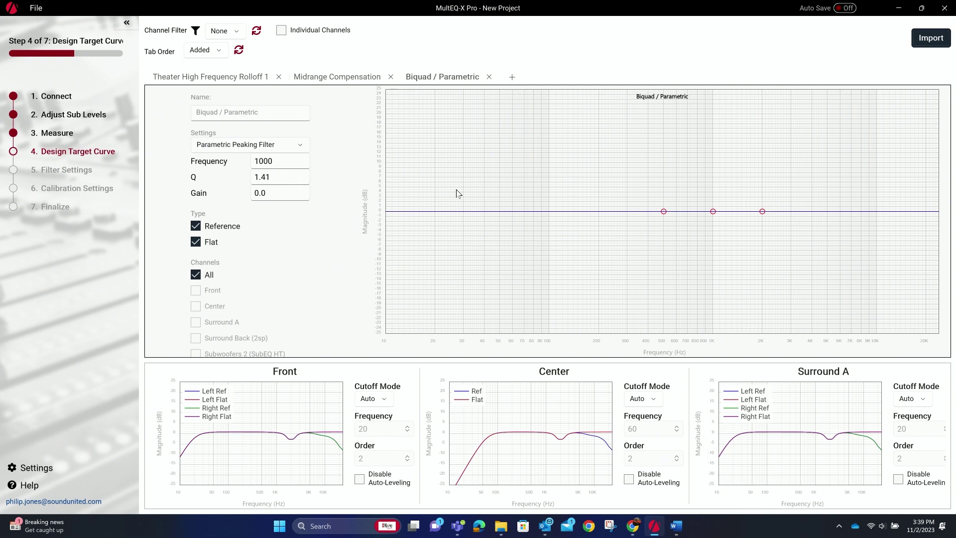
{"action": "left_click", "coordinate": [288, 161]}
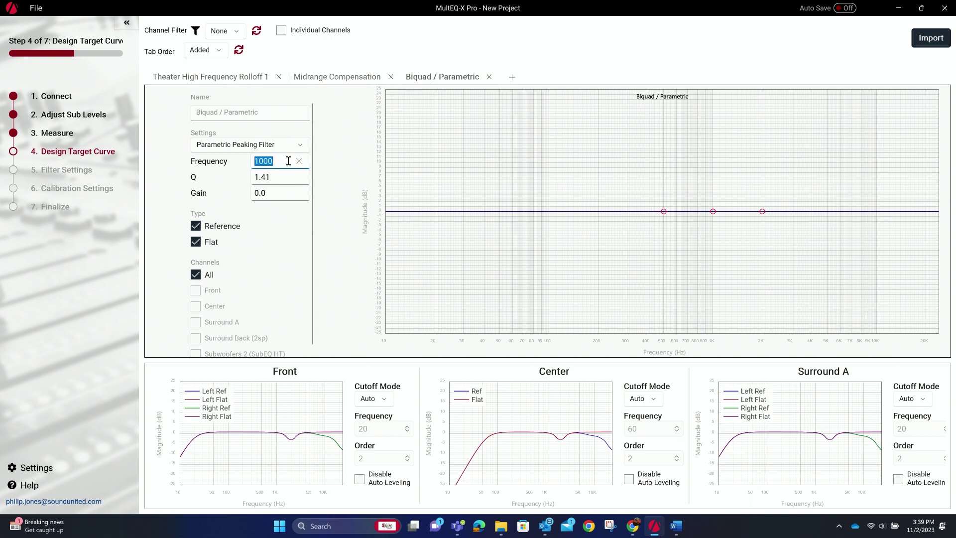
{"action": "type", "text": "40"}
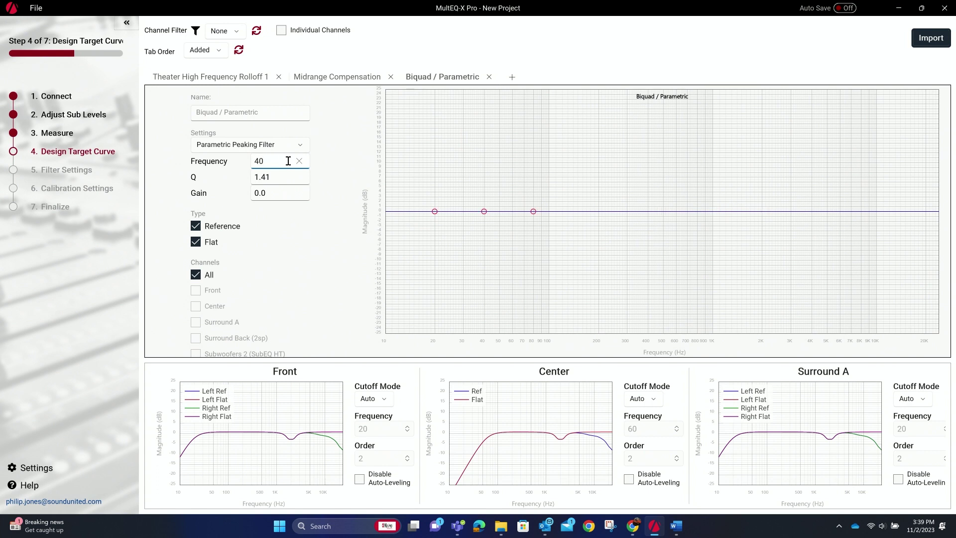
{"action": "left_click", "coordinate": [274, 198]}
{"action": "type", "text": "8"}
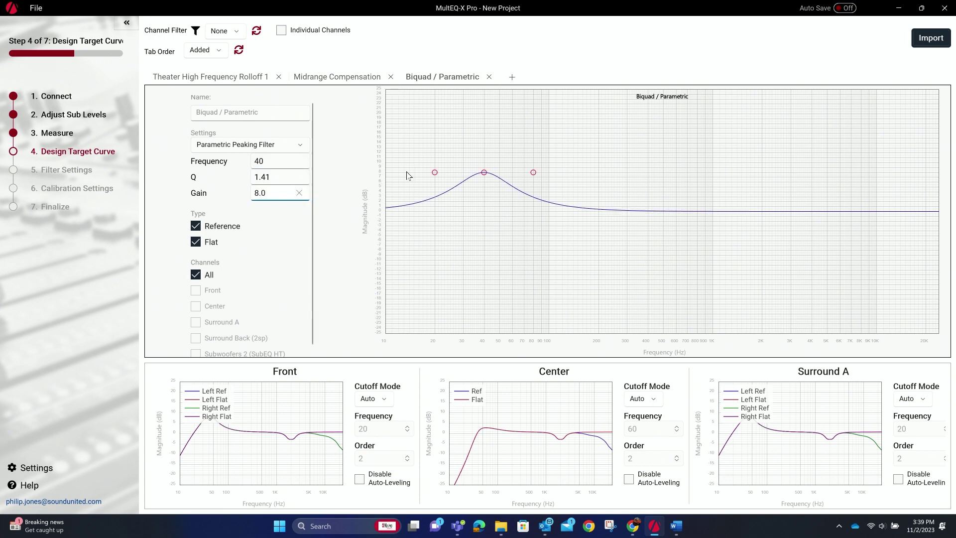
Change the Biquad / Parametric filter type to 2nd order Low Shelf and set its frequency to 50 Hz.
{"action": "left_click", "coordinate": [259, 112]}
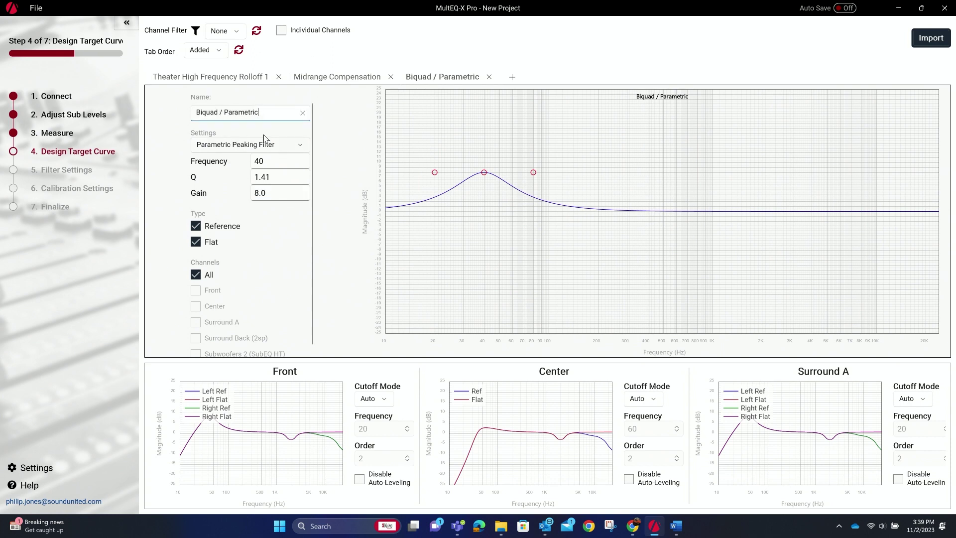
{"action": "left_click", "coordinate": [302, 145]}
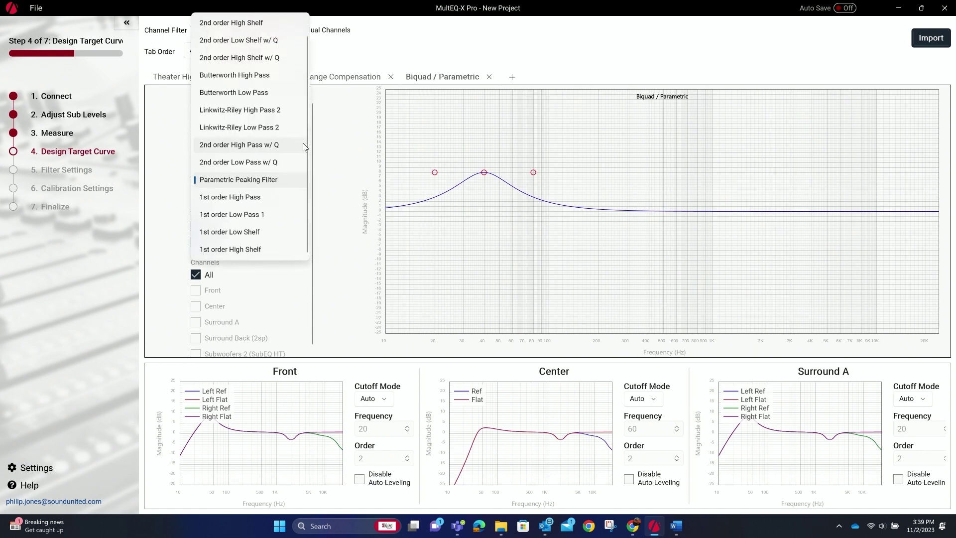
{"action": "left_click", "coordinate": [240, 158]}
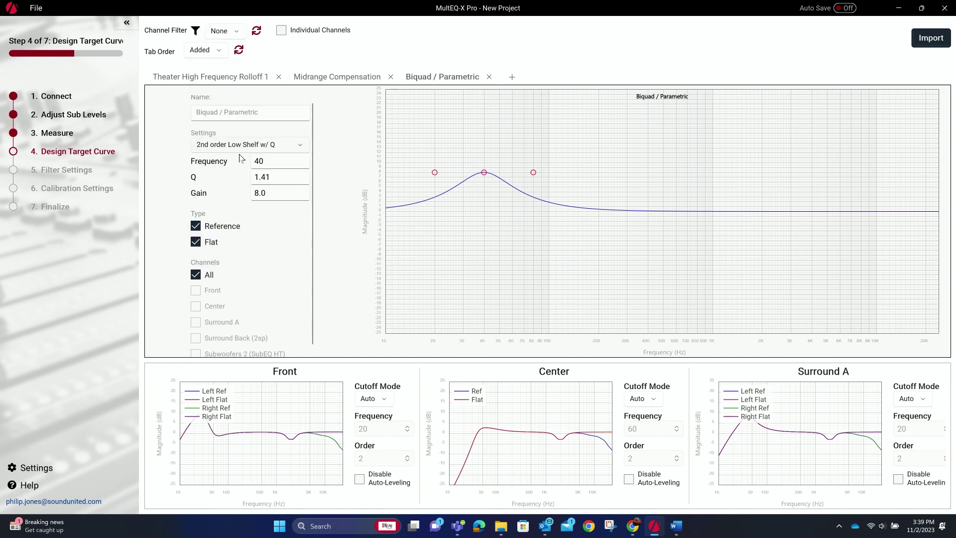
{"action": "left_click", "coordinate": [288, 145]}
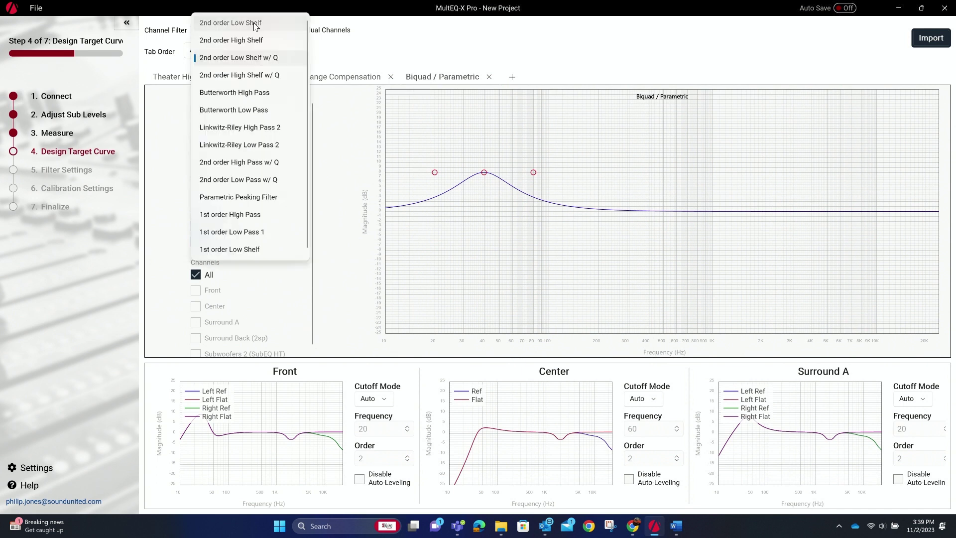
{"action": "left_click", "coordinate": [252, 22]}
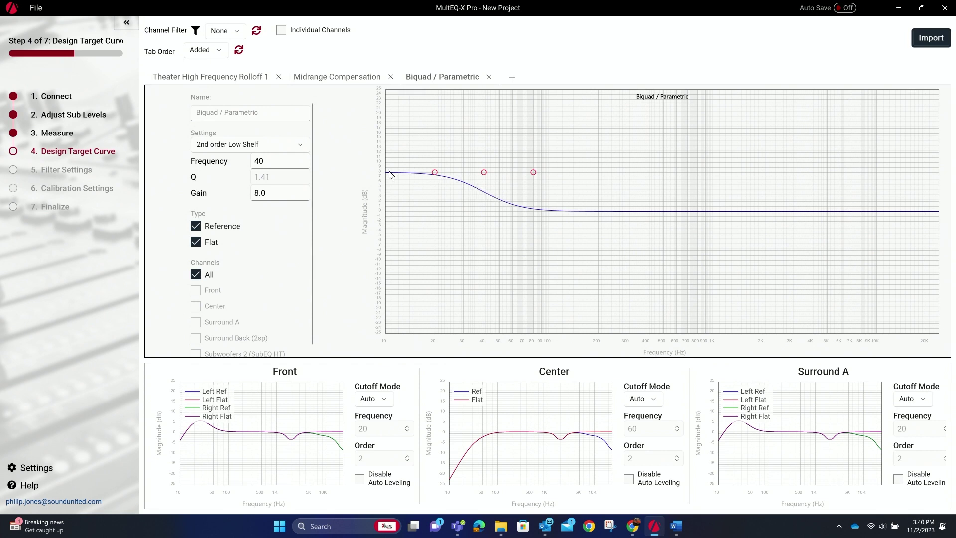
{"action": "double_click", "coordinate": [278, 165]}
{"action": "type", "text": "5"}
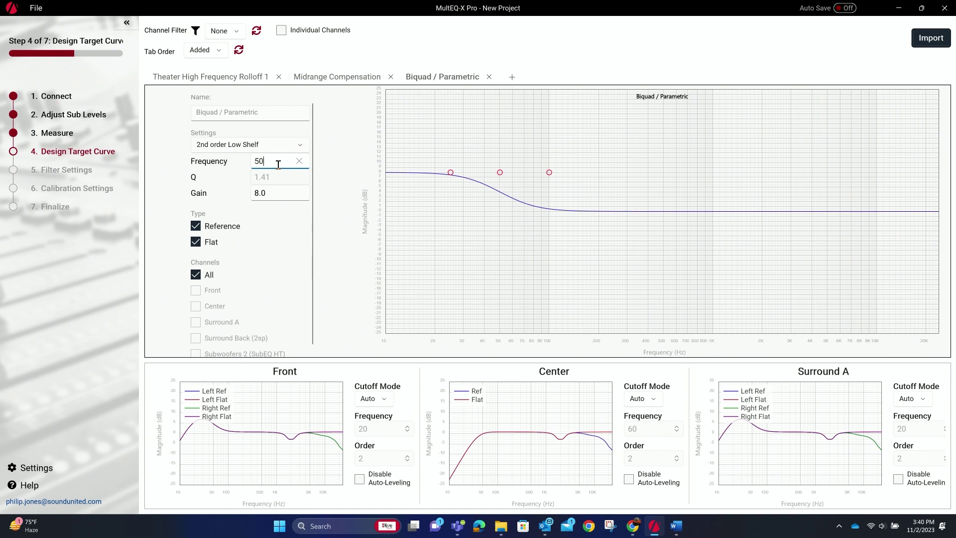
Limit the low shelf to the Front, Surround A, Surround Back (2sp) and Subwoofers 2 (SubEQ HT) channels, leaving out Center.
{"action": "left_click", "coordinate": [196, 275]}
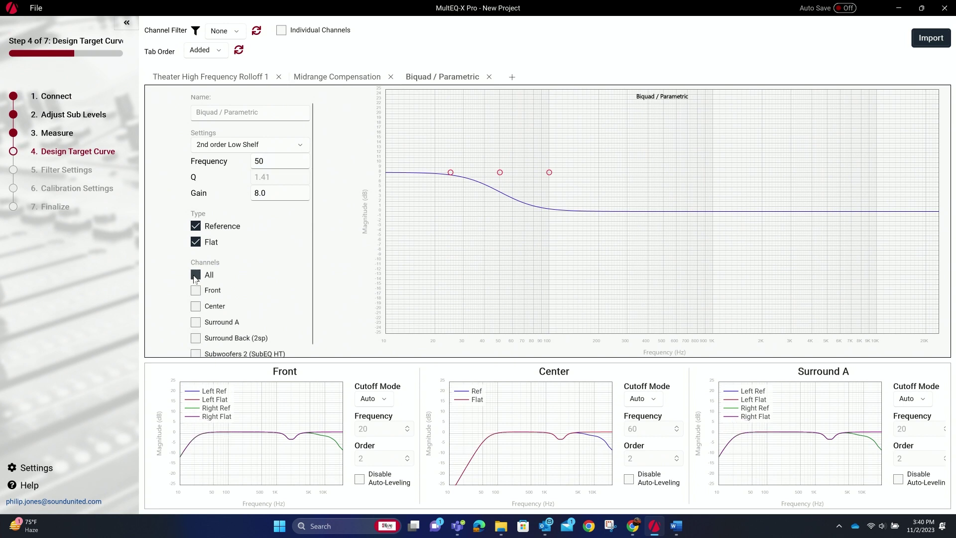
{"action": "scroll", "coordinate": [234, 278], "scroll_direction": "down", "scroll_amount": 1}
{"action": "left_click", "coordinate": [219, 281]}
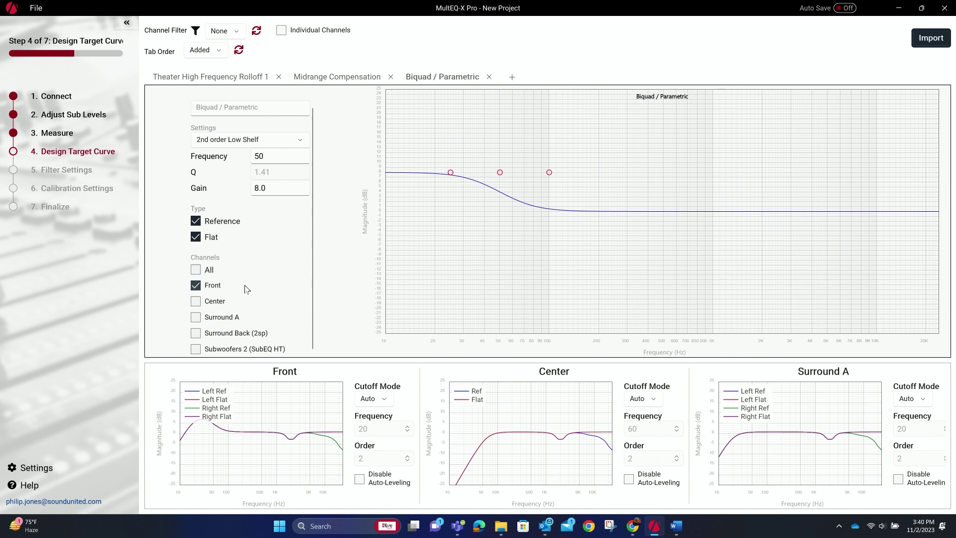
{"action": "left_click", "coordinate": [198, 317]}
{"action": "left_click", "coordinate": [196, 333]}
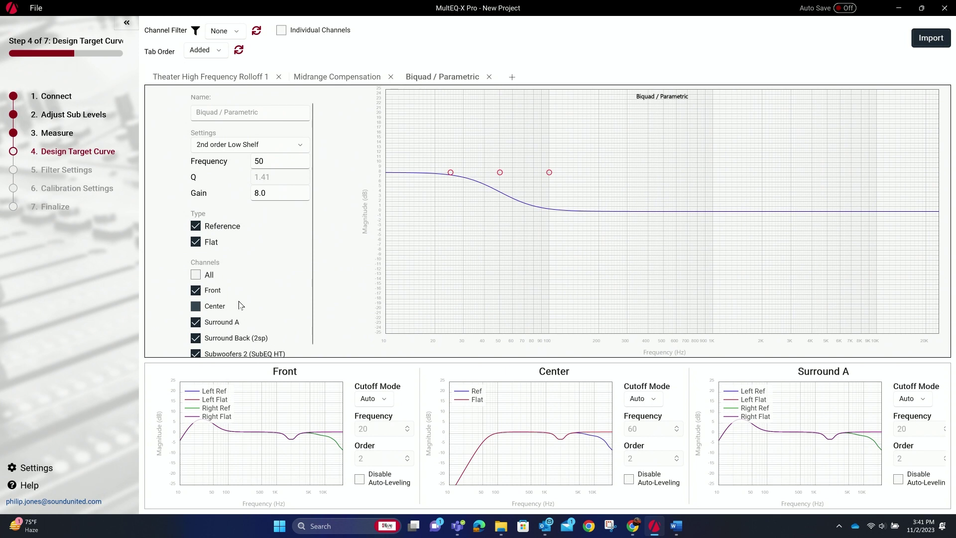
Set the low shelf filter's gain to 6.0 dB.
{"action": "left_click", "coordinate": [279, 189]}
{"action": "type", "text": "6.0"}
{"action": "key", "text": "Return"}
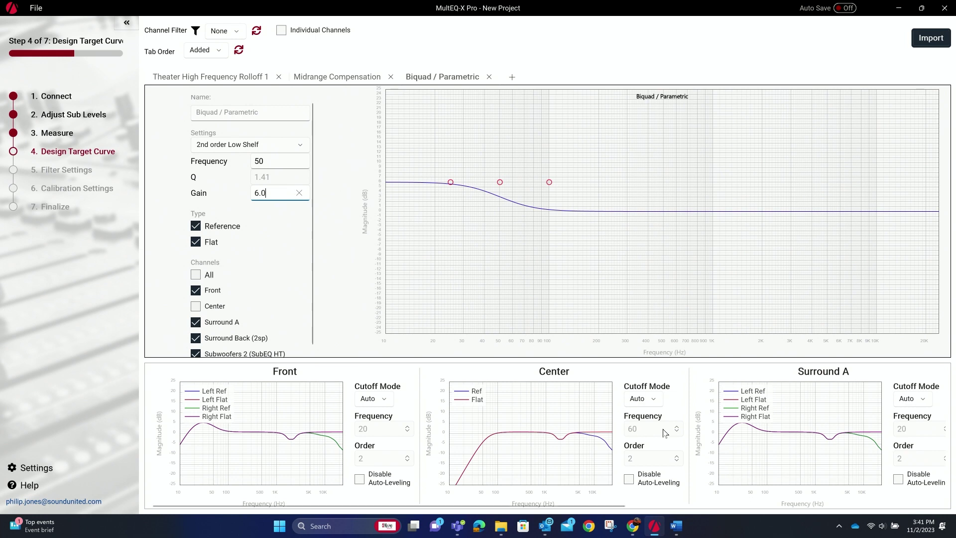
Disable auto-leveling for the Subwoofers 2 (SubEQ HT), Surround A and Front groups, accepting the override warning.
{"action": "scroll", "coordinate": [663, 432], "scroll_direction": "right", "scroll_amount": 5}
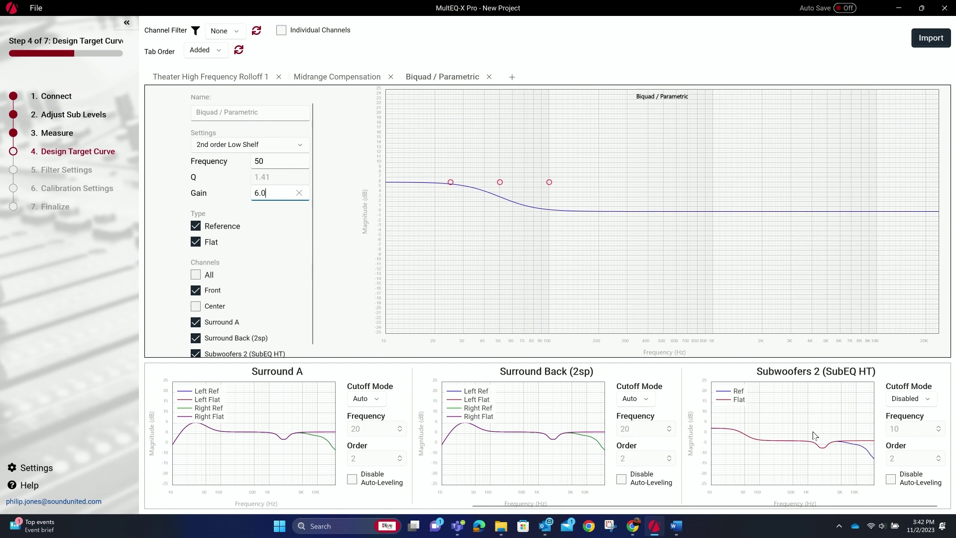
{"action": "left_click", "coordinate": [890, 479]}
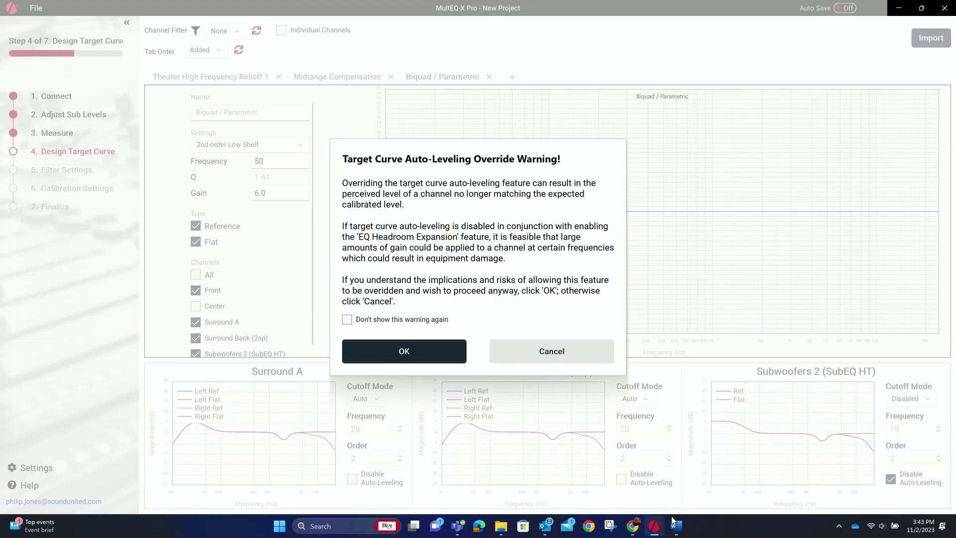
{"action": "left_click", "coordinate": [427, 345]}
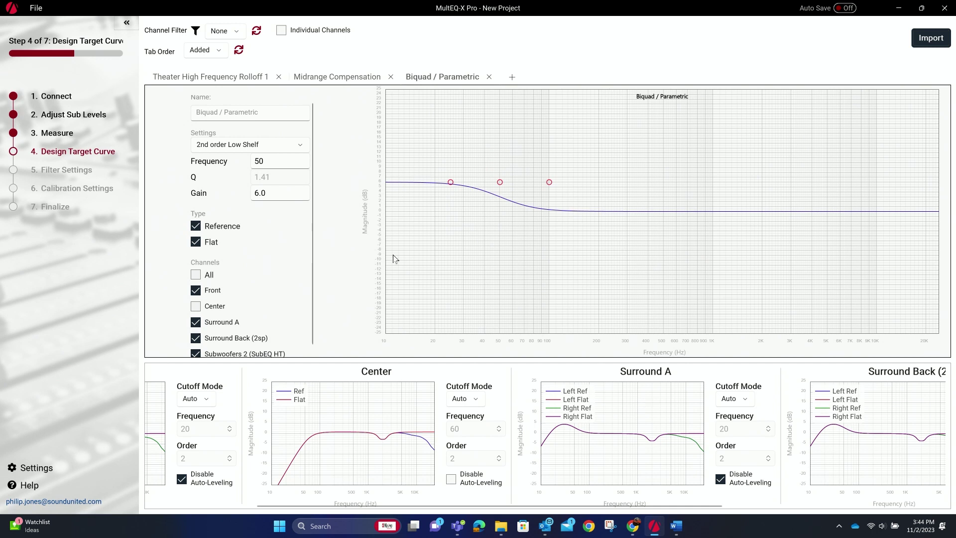
Review the Theater High Frequency Rolloff 1, Midrange Compensation and Biquad / Parametric target curve components one after another.
{"action": "left_click", "coordinate": [251, 78]}
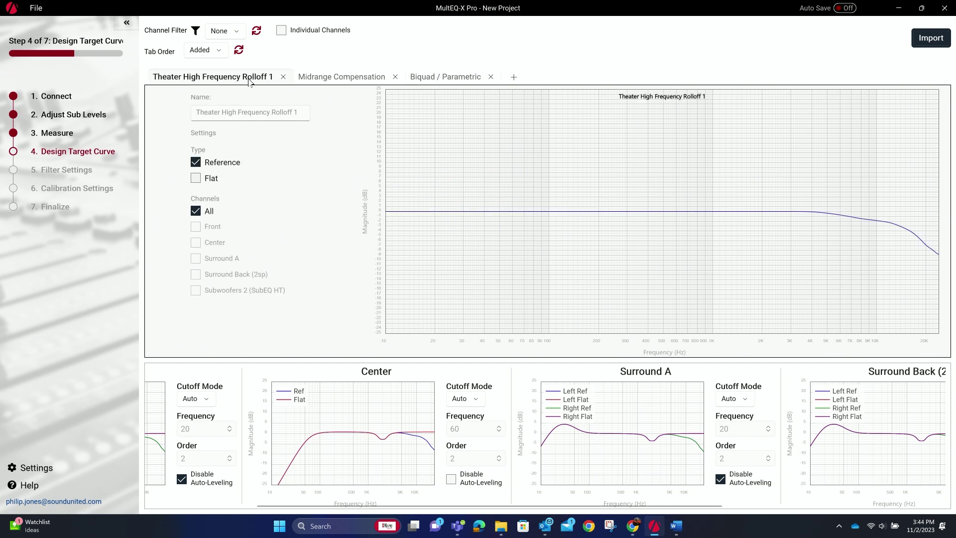
{"action": "left_click", "coordinate": [316, 76]}
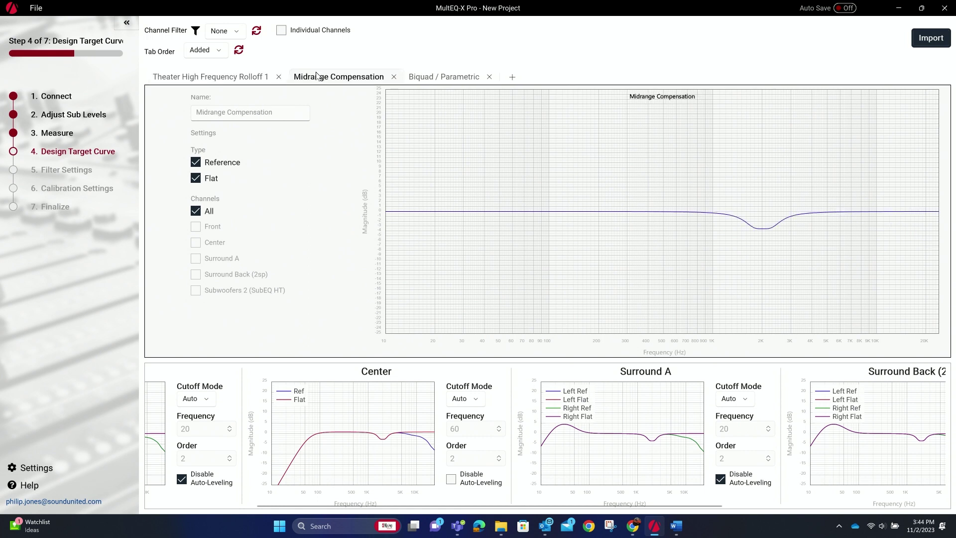
{"action": "left_click", "coordinate": [422, 76]}
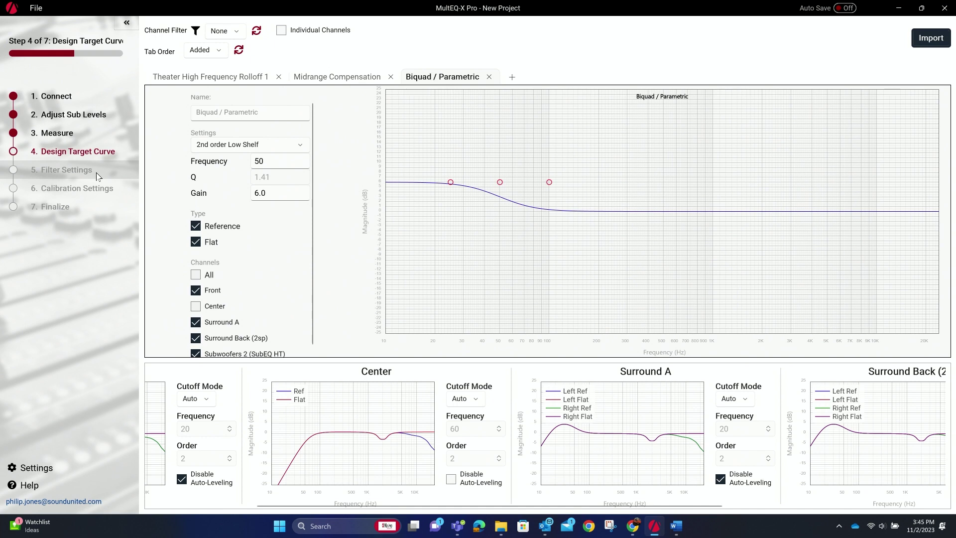
Go to the Filter Settings stage and examine the before, filter and after curves from Front through Surround Back.
{"action": "left_click", "coordinate": [75, 170]}
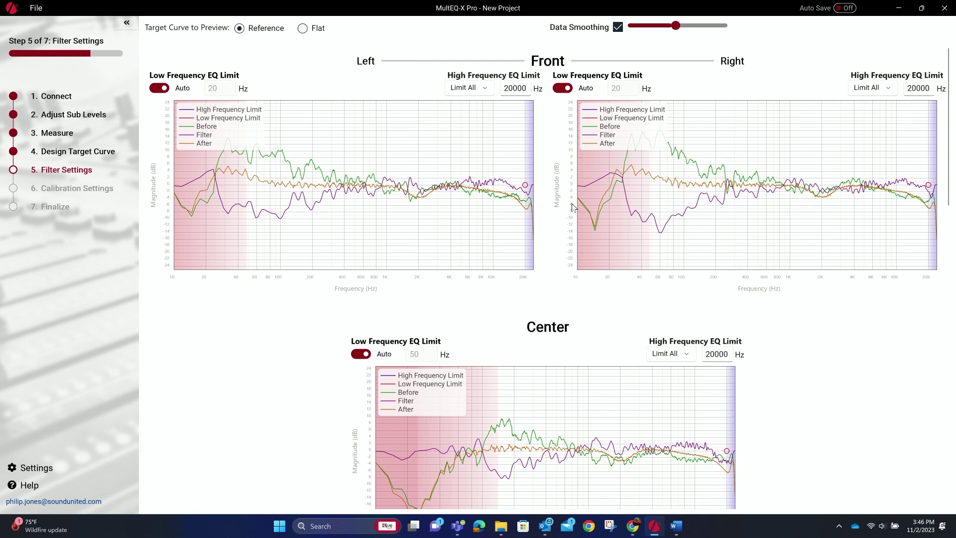
{"action": "scroll", "coordinate": [573, 206], "scroll_direction": "down", "scroll_amount": 3}
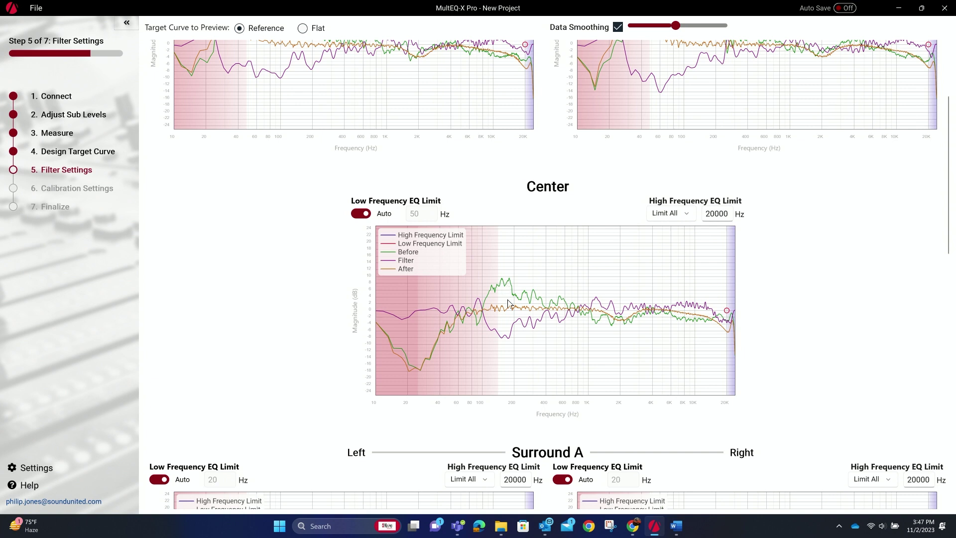
{"action": "scroll", "coordinate": [515, 304], "scroll_direction": "down", "scroll_amount": 3}
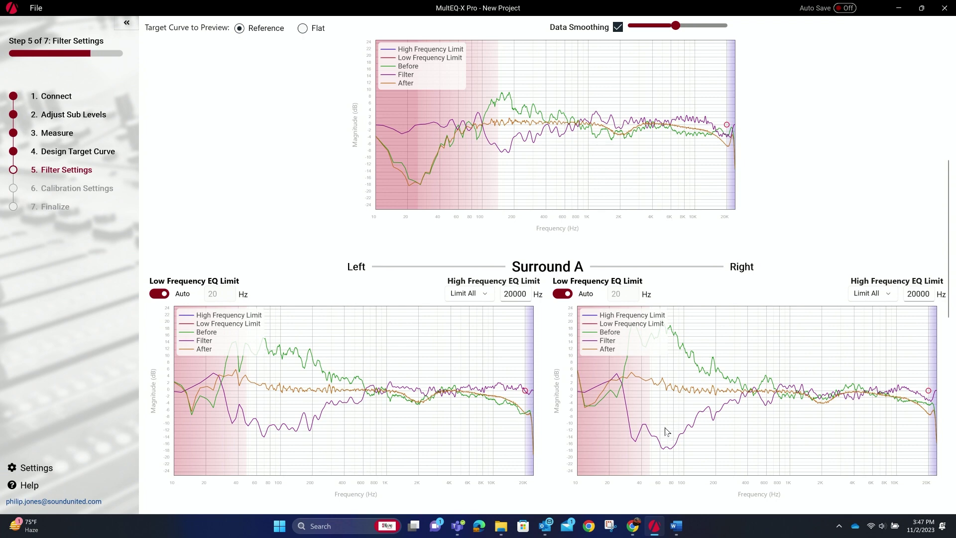
{"action": "scroll", "coordinate": [669, 428], "scroll_direction": "down", "scroll_amount": 2}
{"action": "scroll", "coordinate": [667, 431], "scroll_direction": "down", "scroll_amount": 4}
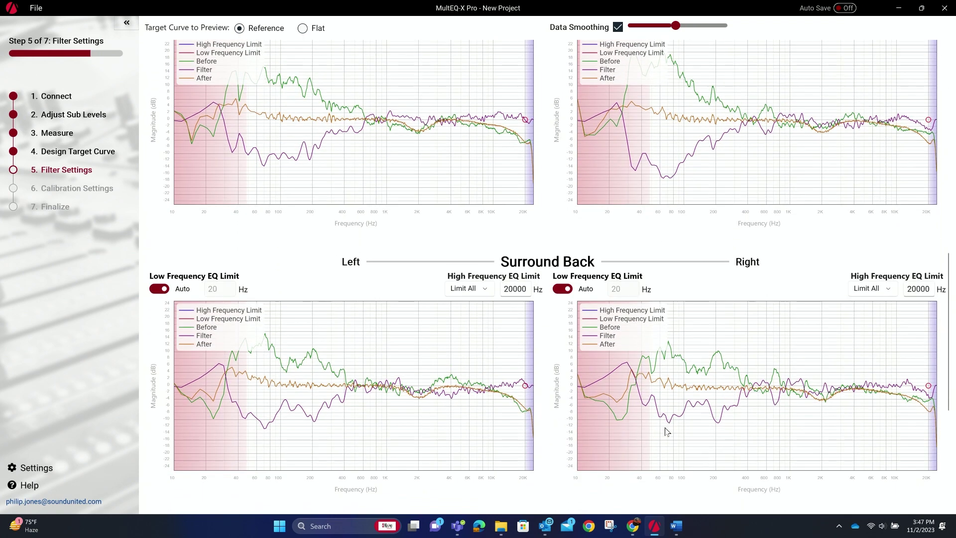
{"action": "scroll", "coordinate": [665, 431], "scroll_direction": "up", "scroll_amount": 2}
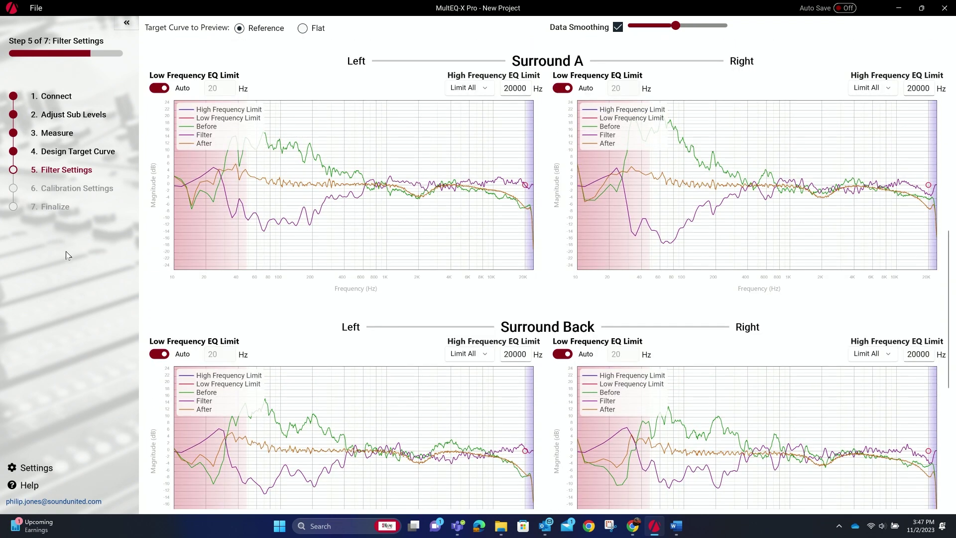
Return to the target curve design, exclude Subwoofers 2 (SubEQ HT) from the low shelf and set its gain to 8 dB.
{"action": "left_click", "coordinate": [86, 157]}
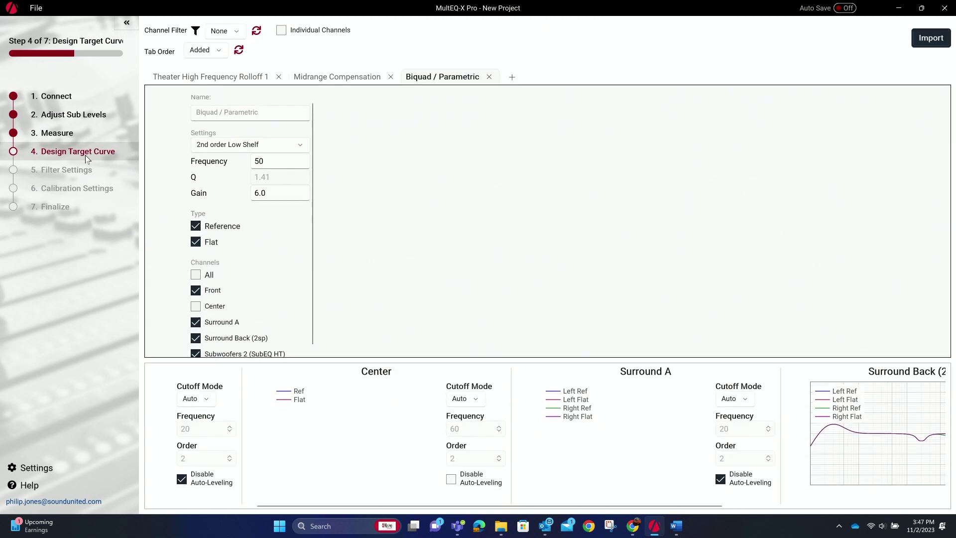
{"action": "scroll", "coordinate": [225, 318], "scroll_direction": "down", "scroll_amount": 1}
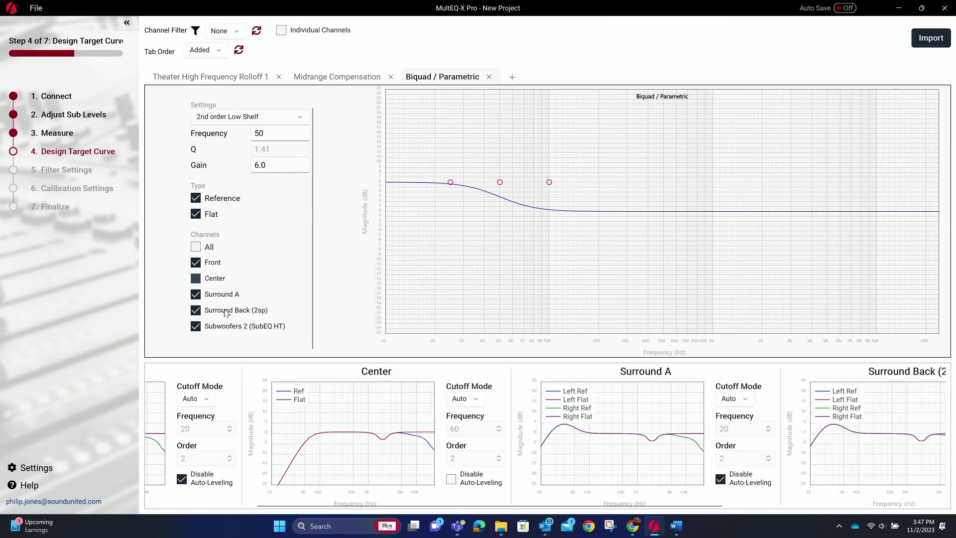
{"action": "scroll", "coordinate": [226, 325], "scroll_direction": "up", "scroll_amount": 1}
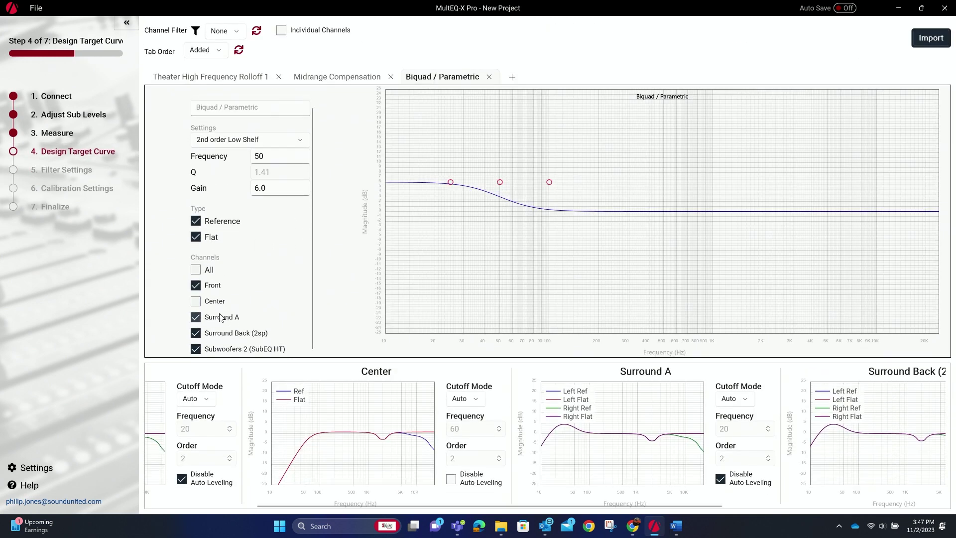
{"action": "left_click", "coordinate": [196, 349]}
{"action": "left_click", "coordinate": [261, 188]}
{"action": "type", "text": "8"}
Add a second Biquad / Parametric component to the target curve and assign it only to Subwoofers 2 (SubEQ HT).
{"action": "left_click", "coordinate": [512, 77]}
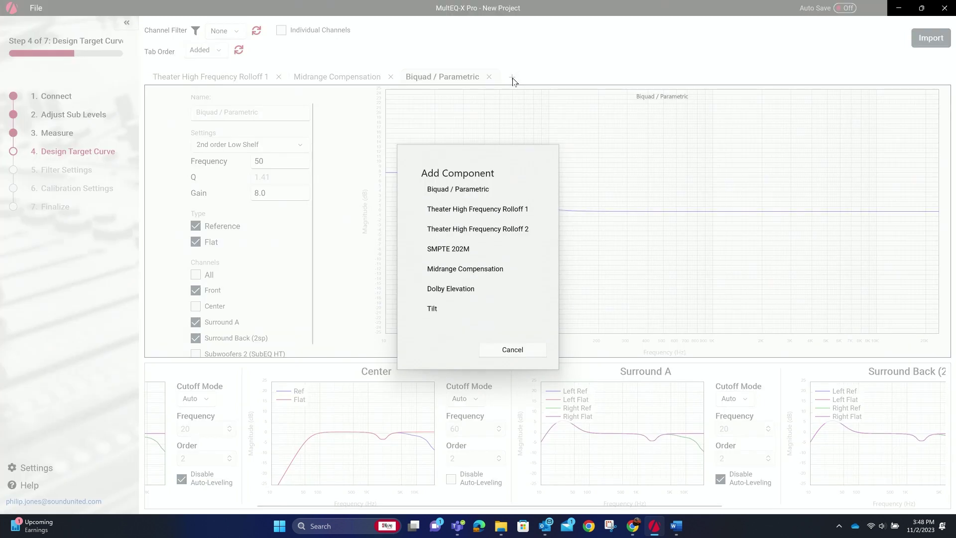
{"action": "left_click", "coordinate": [454, 189]}
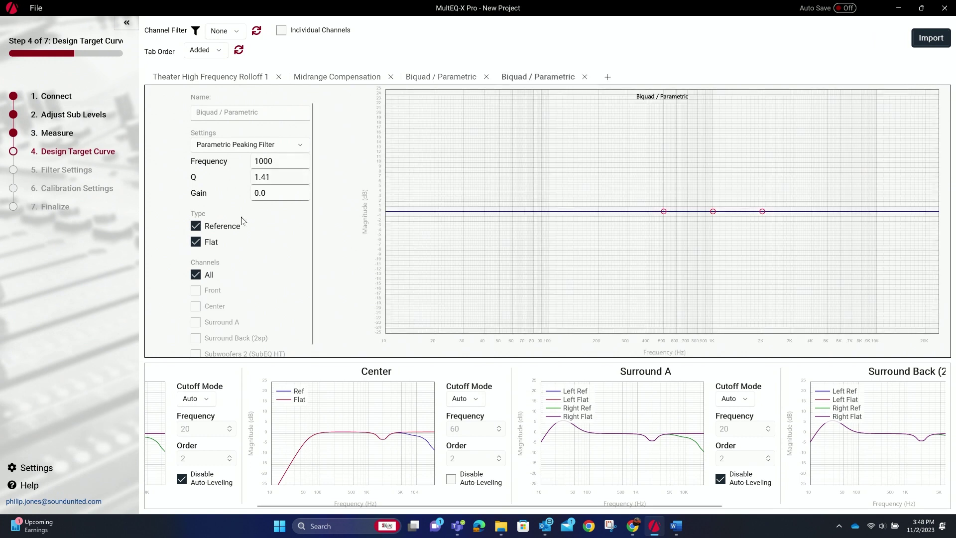
{"action": "left_click", "coordinate": [209, 274]}
{"action": "left_click", "coordinate": [195, 338]}
{"action": "scroll", "coordinate": [222, 339], "scroll_direction": "down", "scroll_amount": 1}
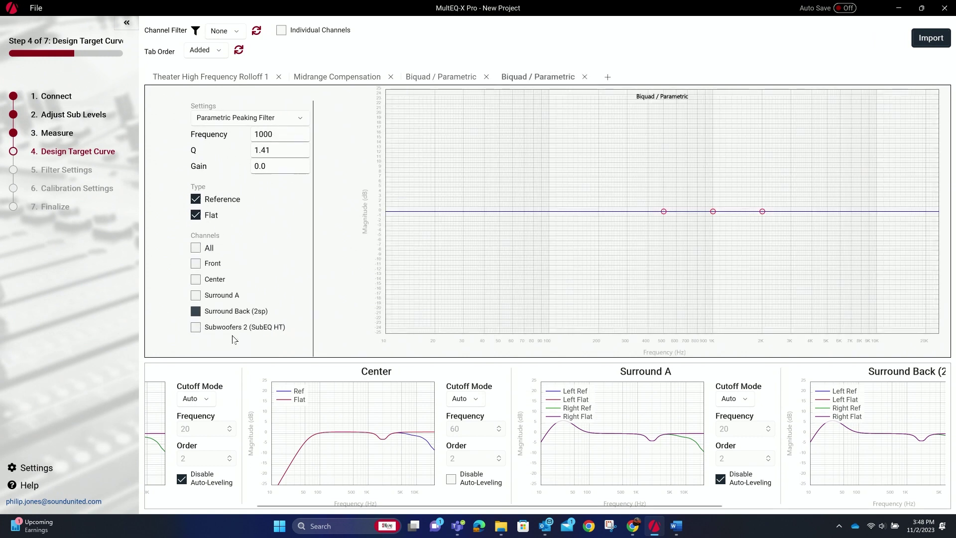
{"action": "left_click", "coordinate": [195, 348]}
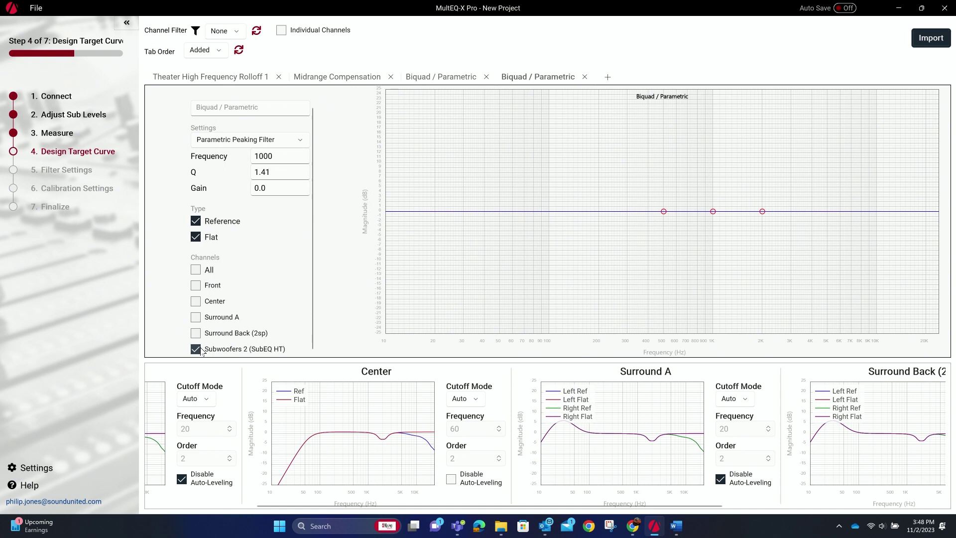
Make the subwoofer component a 2nd order Low Shelf with a gain of 6 dB and a frequency of 50 Hz.
{"action": "left_click", "coordinate": [291, 144]}
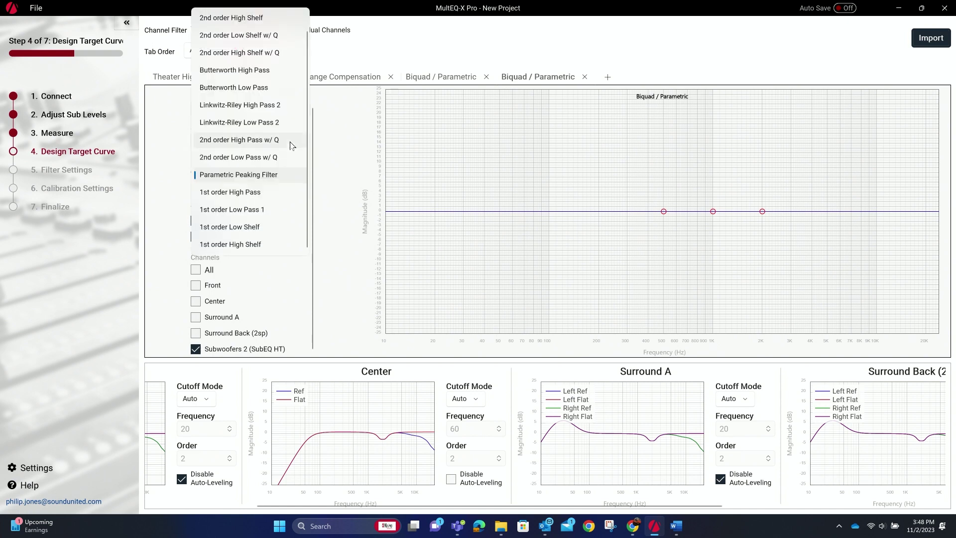
{"action": "scroll", "coordinate": [255, 16], "scroll_direction": "up", "scroll_amount": 1}
{"action": "scroll", "coordinate": [255, 16], "scroll_direction": "up", "scroll_amount": 1}
{"action": "left_click", "coordinate": [254, 18]}
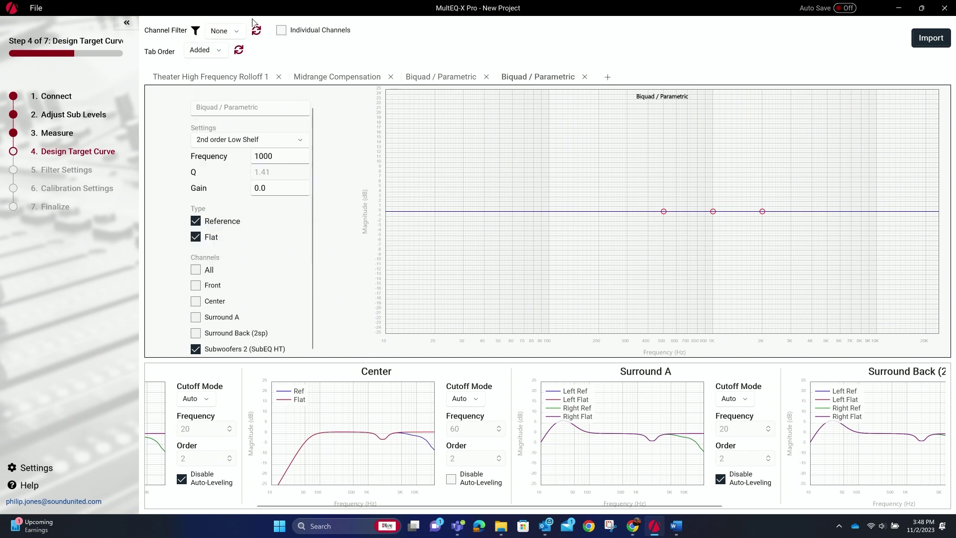
{"action": "left_click", "coordinate": [272, 187]}
{"action": "type", "text": "6."}
{"action": "left_click", "coordinate": [282, 158]}
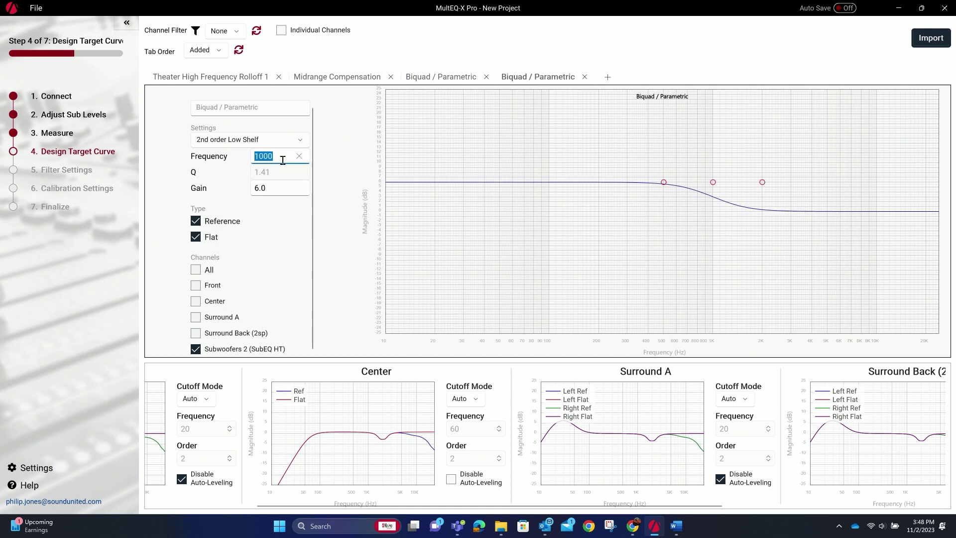
{"action": "type", "text": "50"}
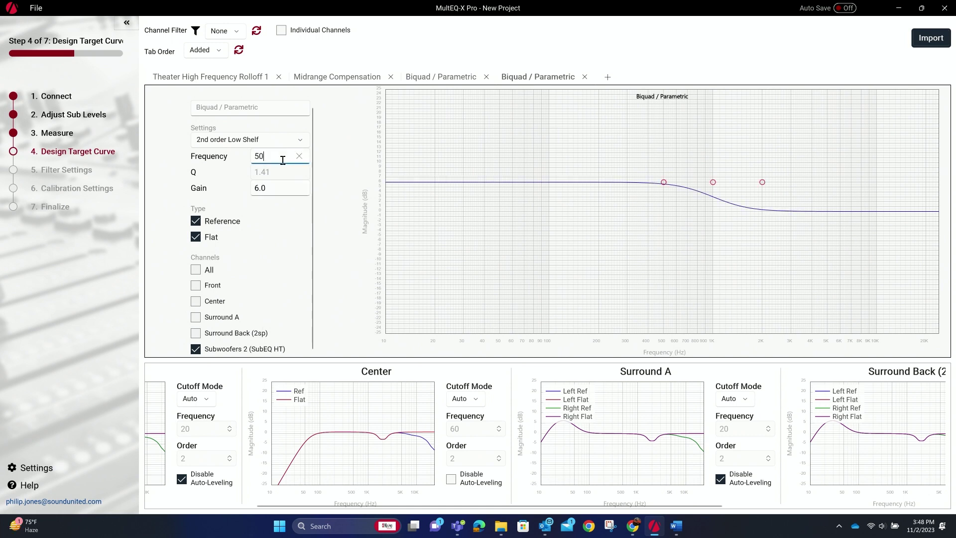
{"action": "left_click", "coordinate": [273, 269]}
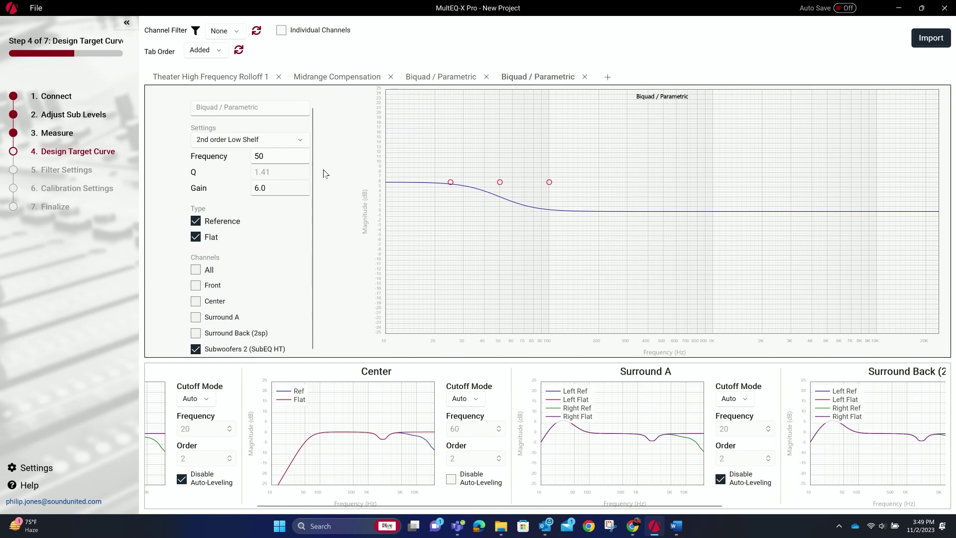
Recheck the first low shelf's settings and examine the filter curves of all channels against the measured responses.
{"action": "left_click", "coordinate": [432, 76]}
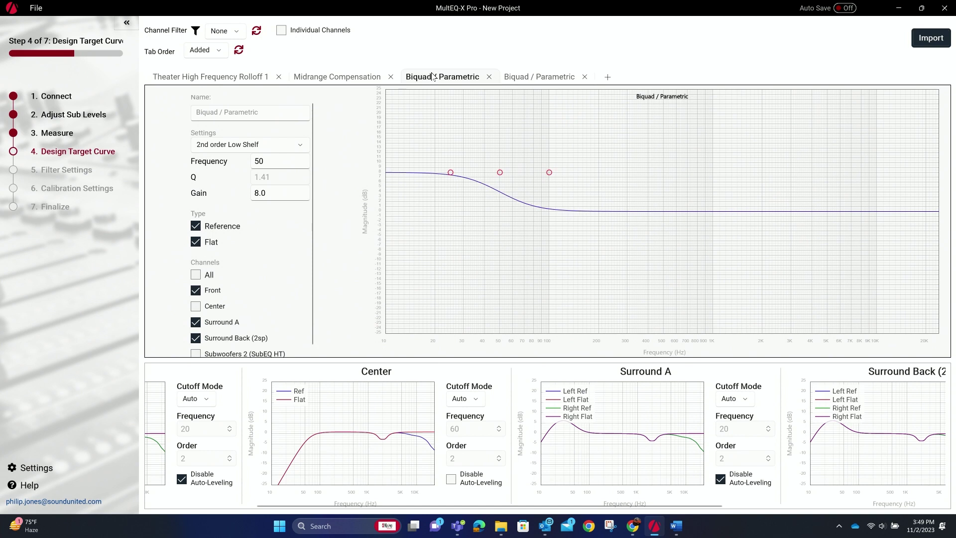
{"action": "scroll", "coordinate": [278, 286], "scroll_direction": "down", "scroll_amount": 1}
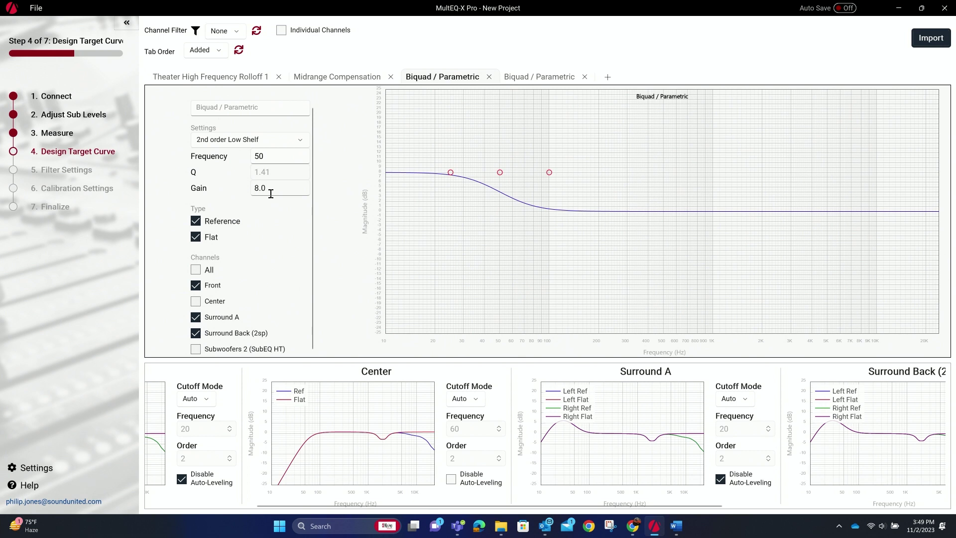
{"action": "left_click", "coordinate": [85, 169]}
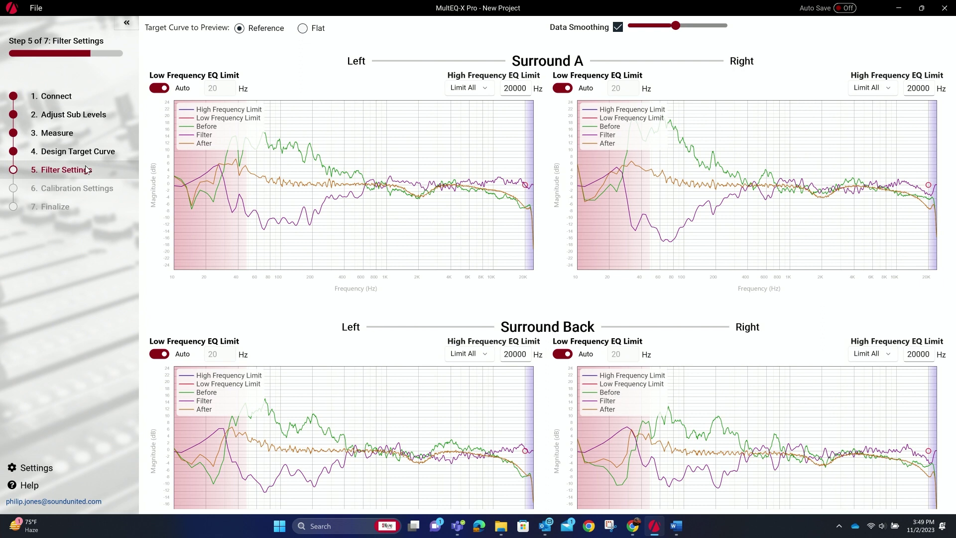
{"action": "scroll", "coordinate": [158, 286], "scroll_direction": "up", "scroll_amount": 10}
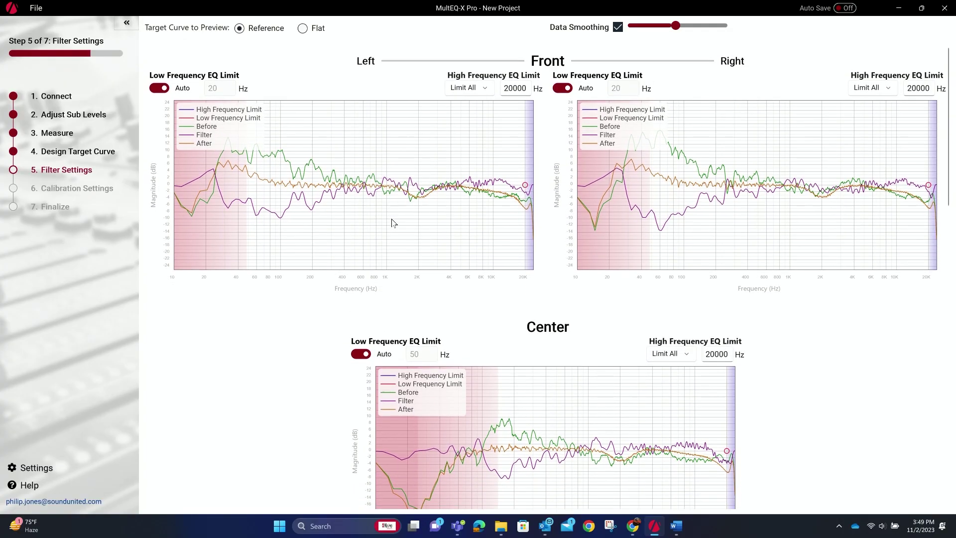
{"action": "scroll", "coordinate": [365, 219], "scroll_direction": "down", "scroll_amount": 2}
{"action": "scroll", "coordinate": [305, 189], "scroll_direction": "up", "scroll_amount": 1}
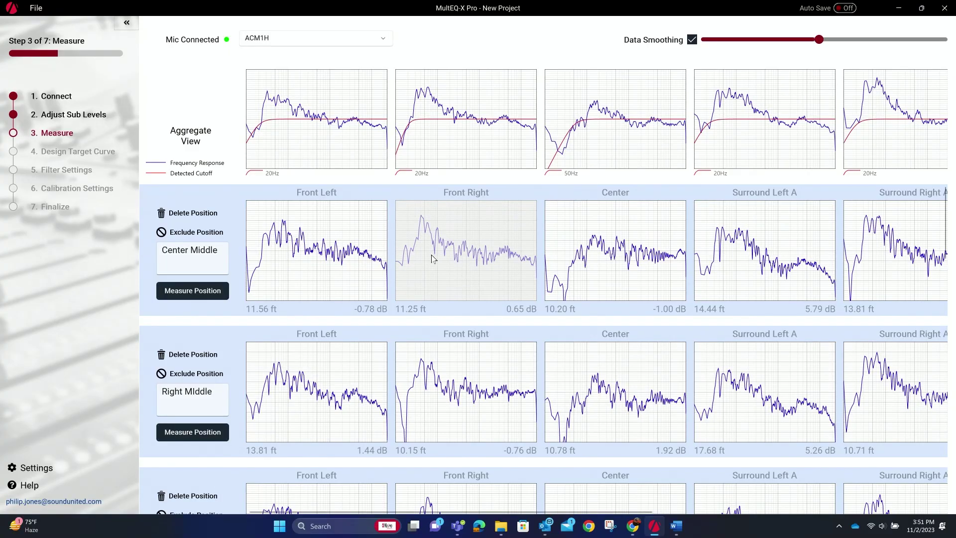
{"action": "right_click", "coordinate": [500, 258]}
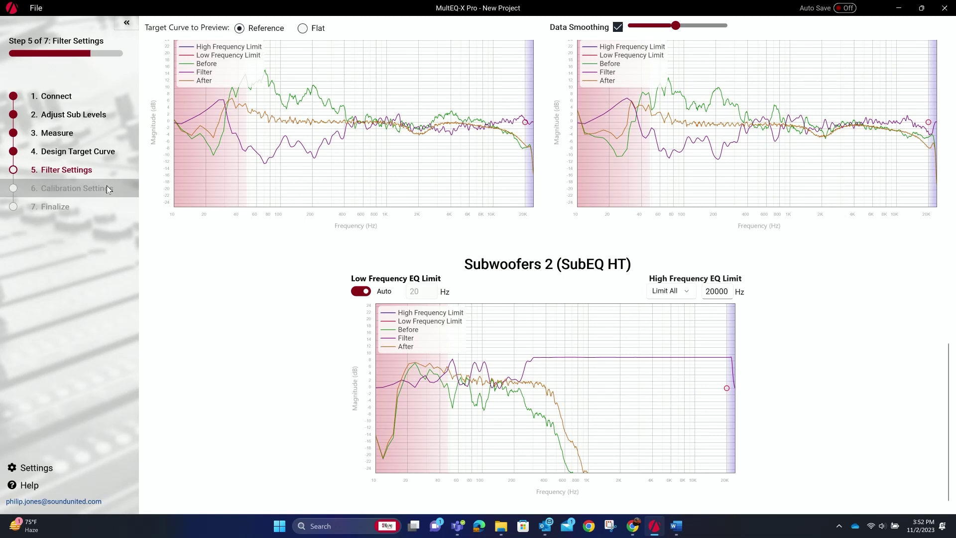
In the Calibration Settings stage, switch distance to manual and try manual bass management before returning it to automatic.
{"action": "left_click", "coordinate": [107, 187]}
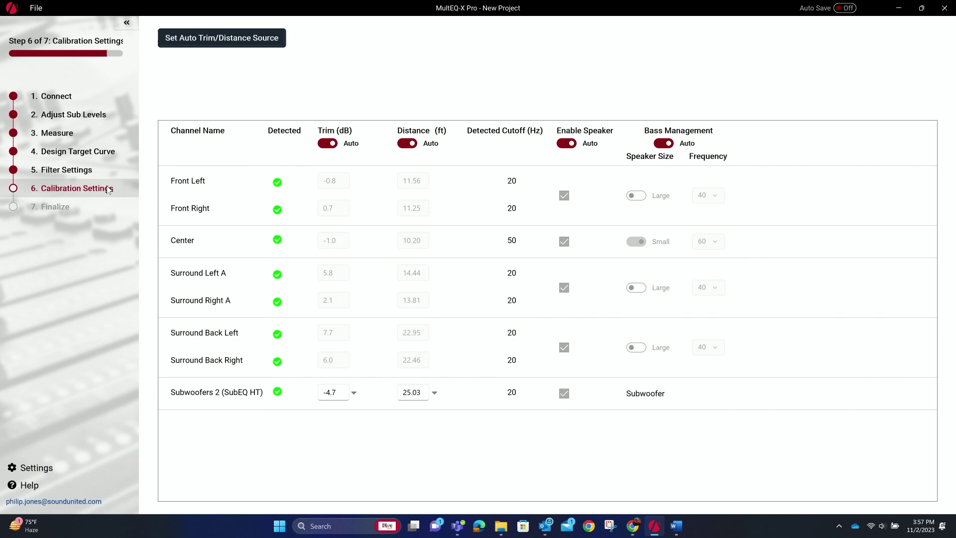
{"action": "left_click", "coordinate": [327, 144]}
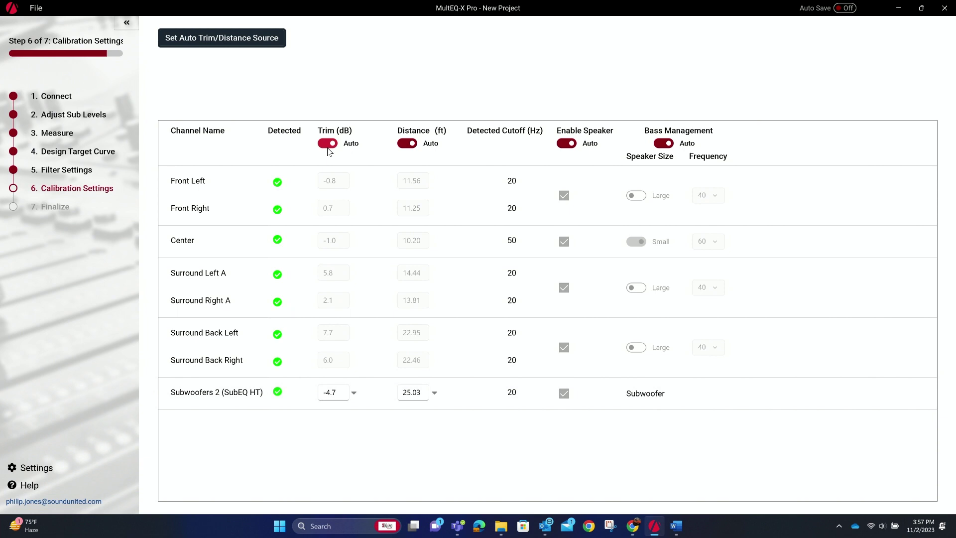
{"action": "left_click", "coordinate": [409, 145]}
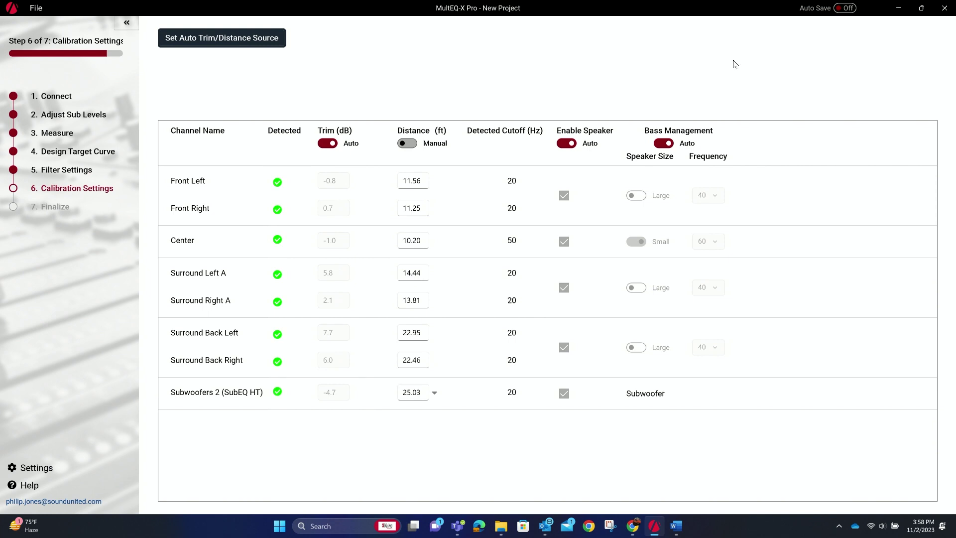
{"action": "left_click", "coordinate": [667, 143]}
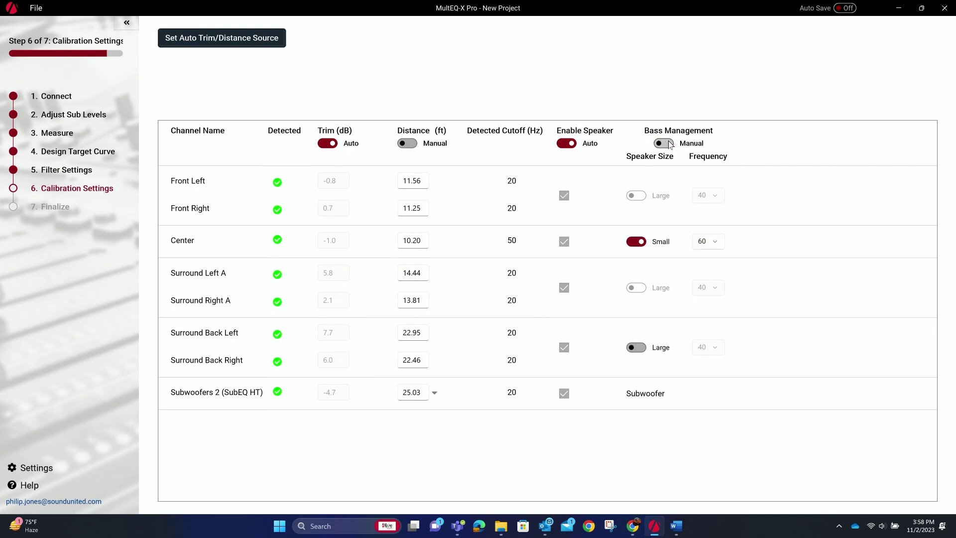
{"action": "left_click", "coordinate": [667, 143]}
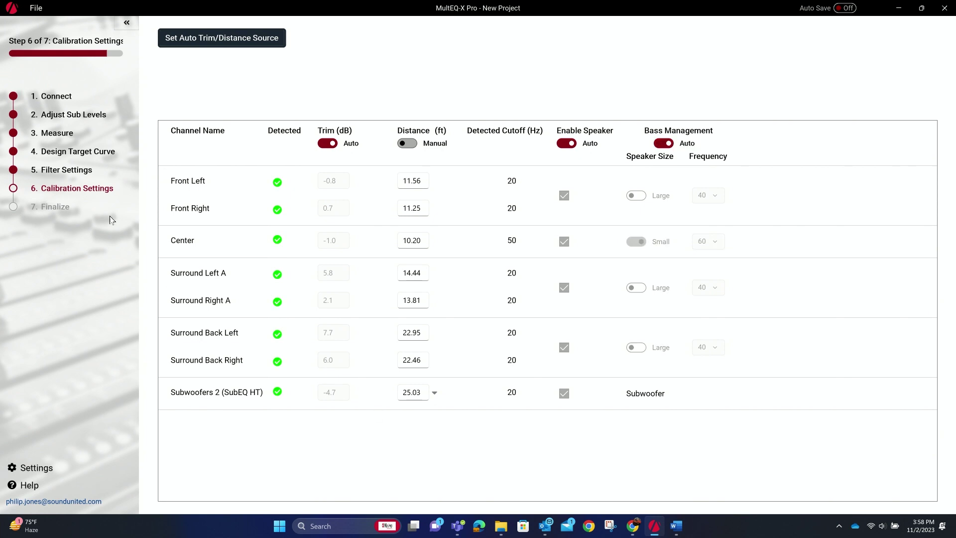
Go to the Finalize stage and enable MultEQ in Reference mode.
{"action": "left_click", "coordinate": [72, 201]}
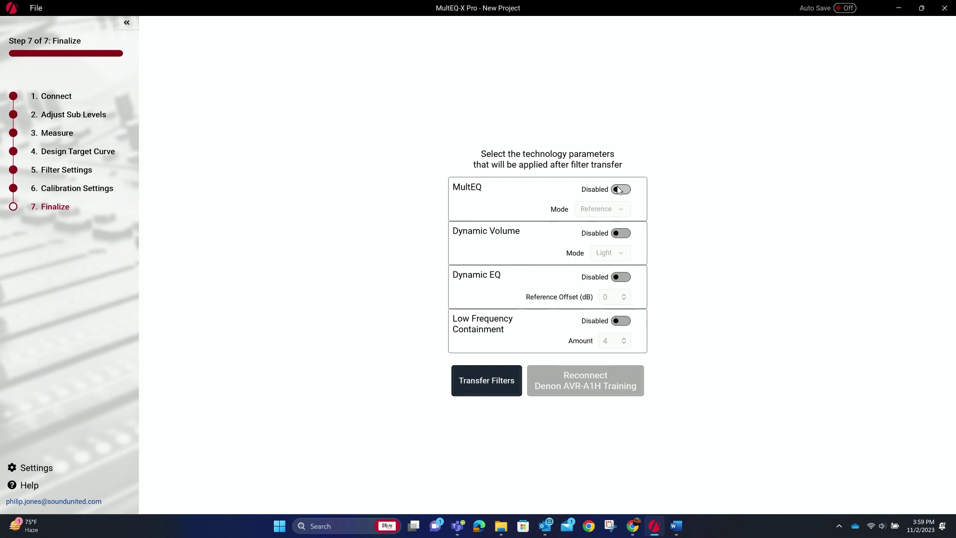
{"action": "left_click", "coordinate": [617, 190]}
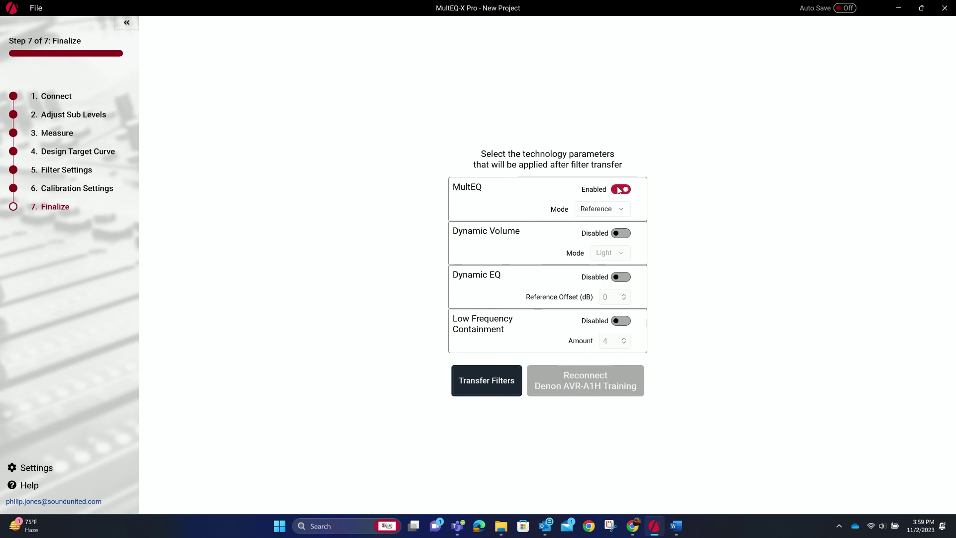
{"action": "left_click", "coordinate": [590, 211]}
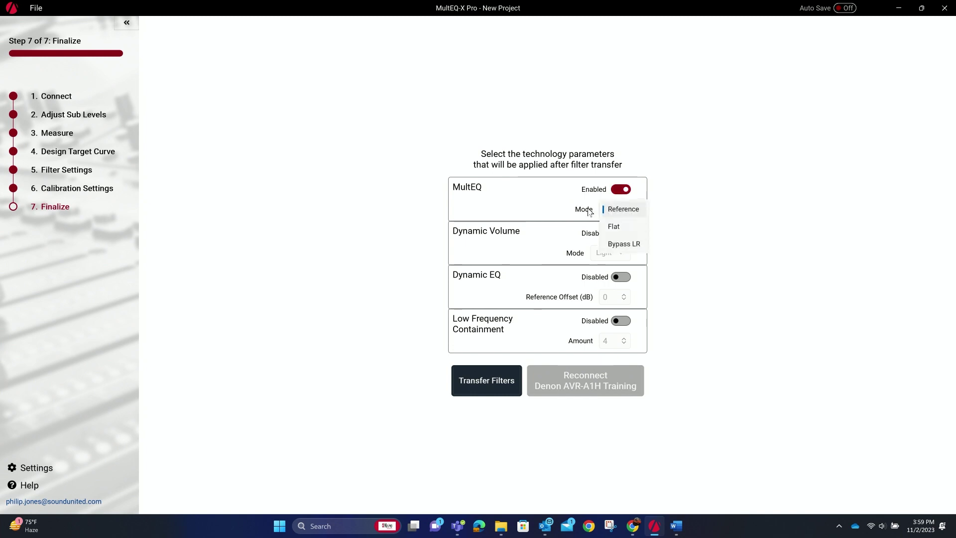
{"action": "left_click", "coordinate": [617, 212]}
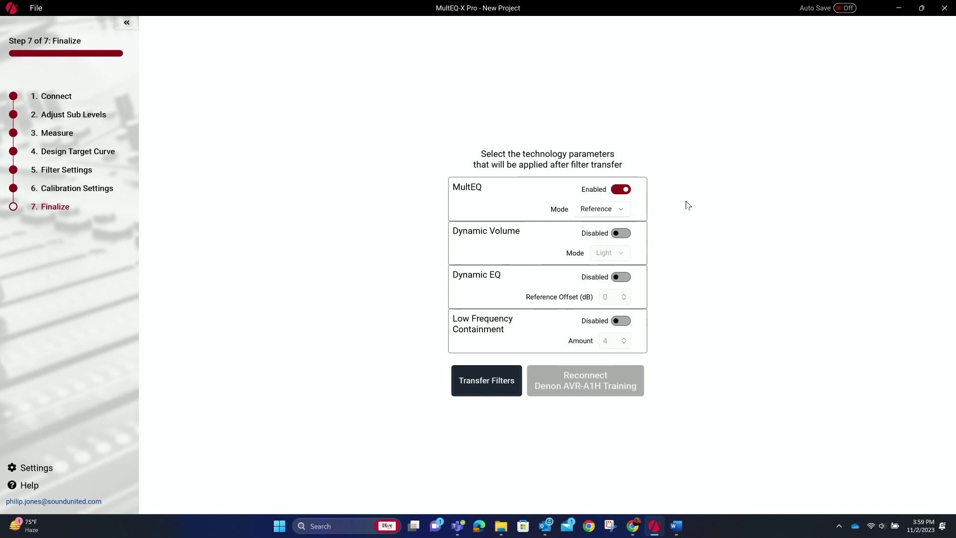
{"action": "left_click", "coordinate": [617, 209]}
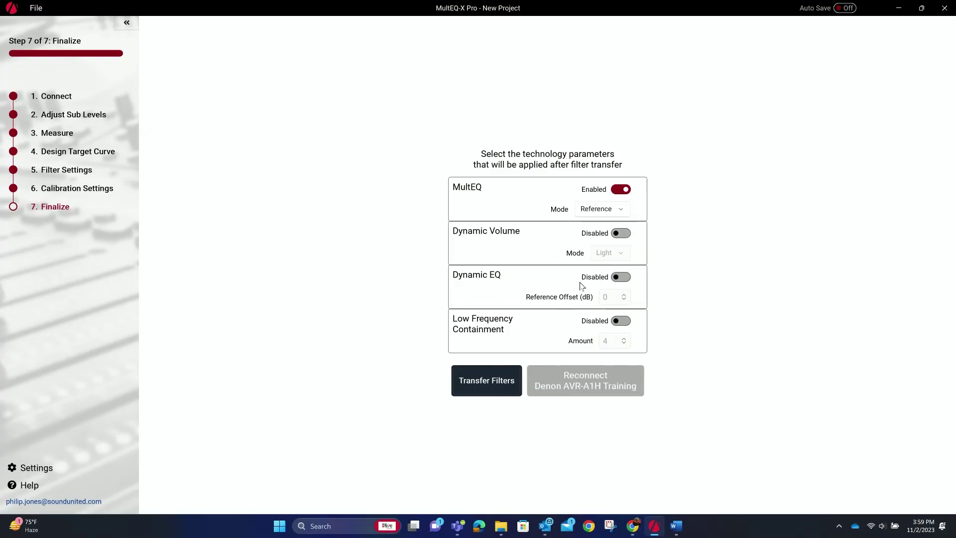
Try Dynamic EQ with reference offsets of 5, 10 and 15 dB, return the offset to 0 and disable Dynamic EQ.
{"action": "left_click", "coordinate": [620, 277]}
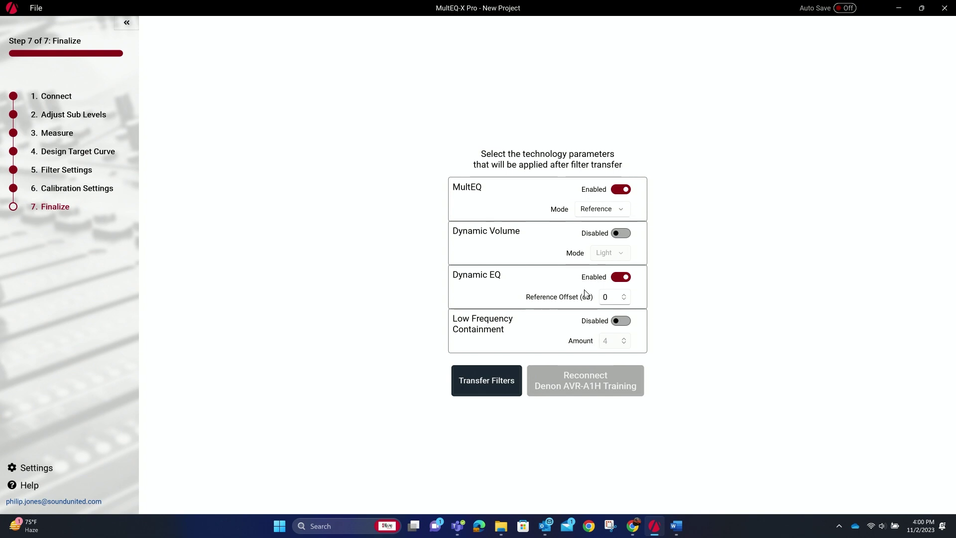
{"action": "left_click", "coordinate": [622, 294]}
{"action": "key", "text": "BackSpace"}
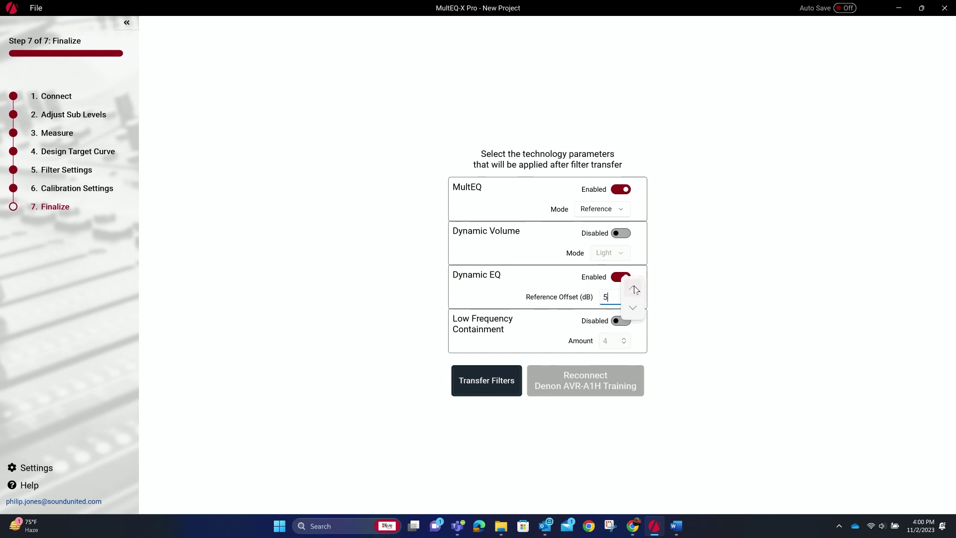
{"action": "type", "text": "15"}
{"action": "left_click", "coordinate": [632, 308]}
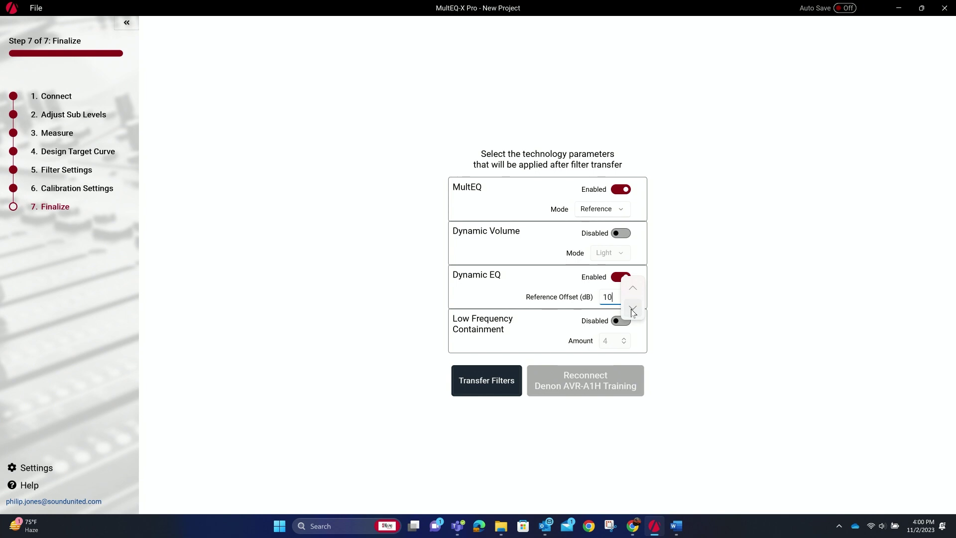
{"action": "left_click", "coordinate": [632, 307]}
{"action": "left_click", "coordinate": [632, 308]}
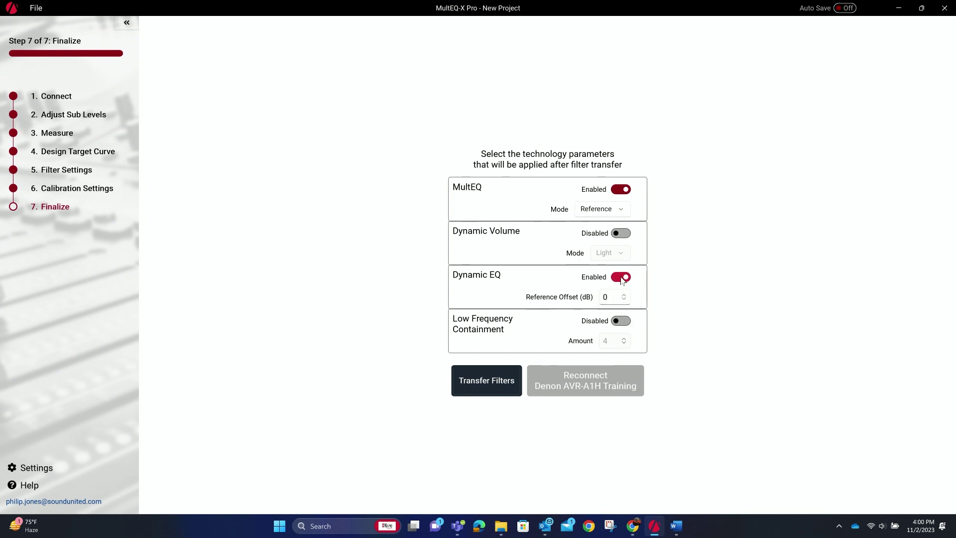
{"action": "left_click", "coordinate": [621, 277]}
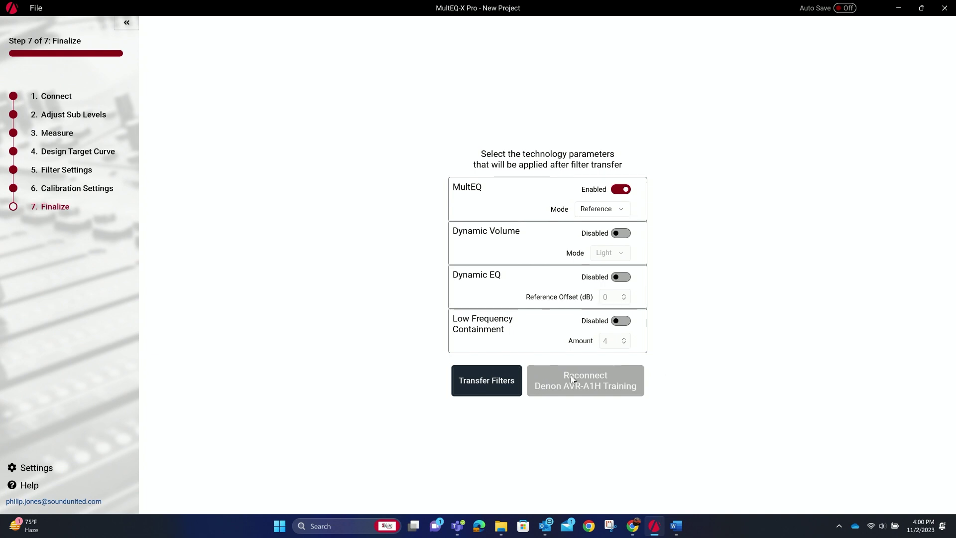
Transfer the calibration filters to the connected receiver.
{"action": "left_click", "coordinate": [480, 381]}
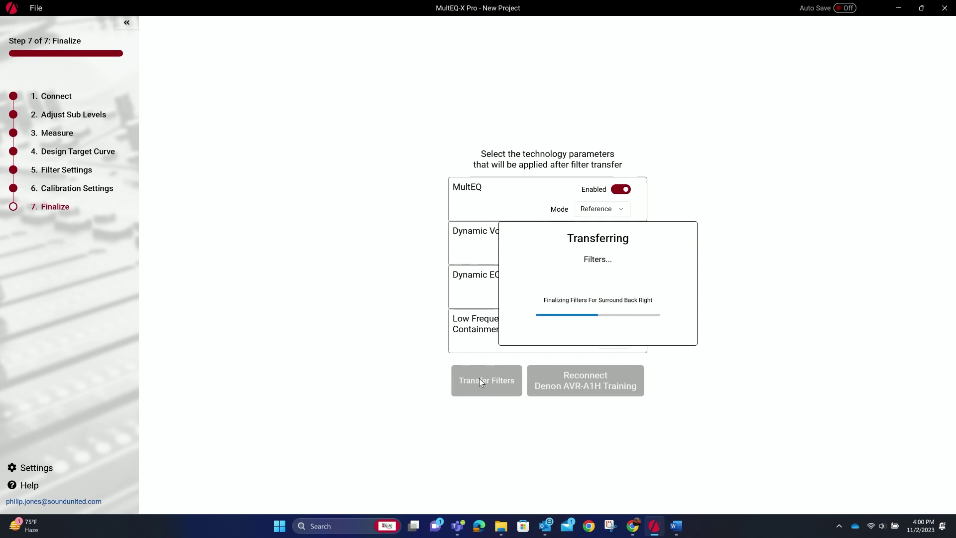